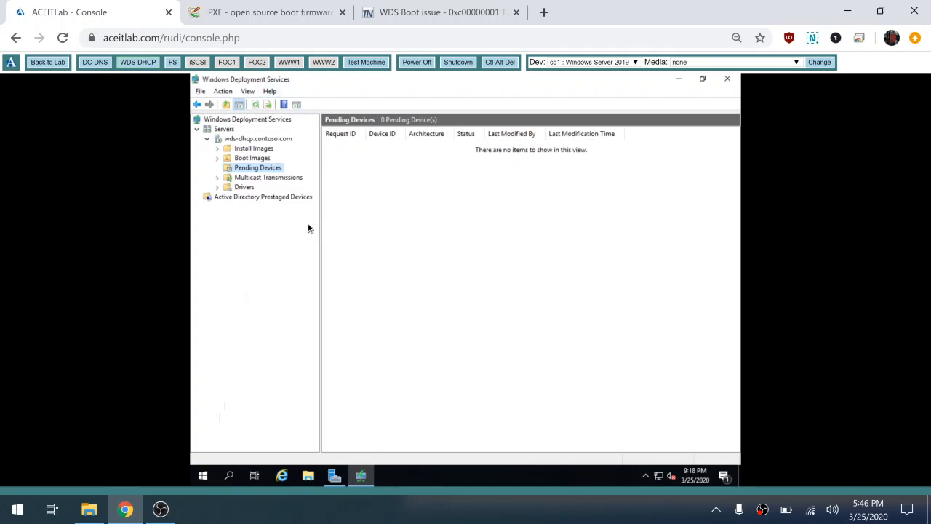
Review the iPXE WDS chainload note and the forum thread on WDS boot issue 0xc00000001, and return to the lab console.
left_click(276, 16)
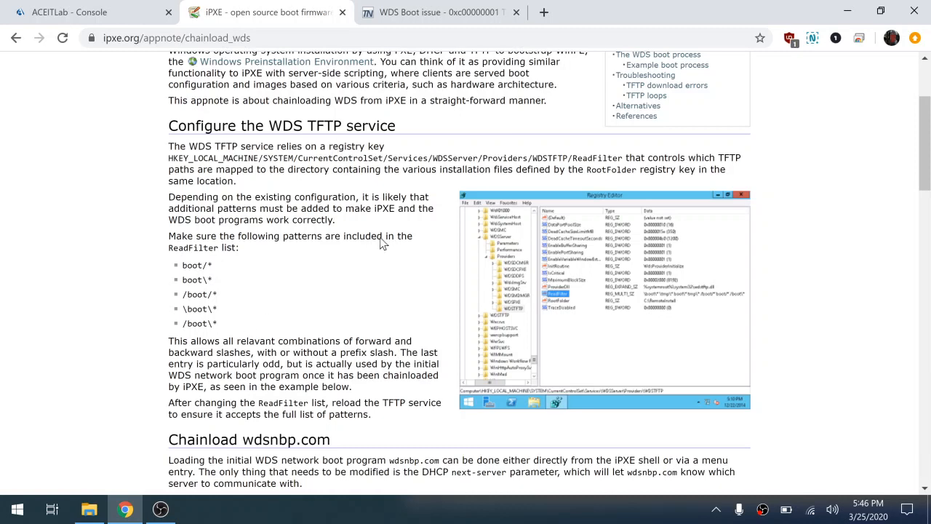
left_click(411, 6)
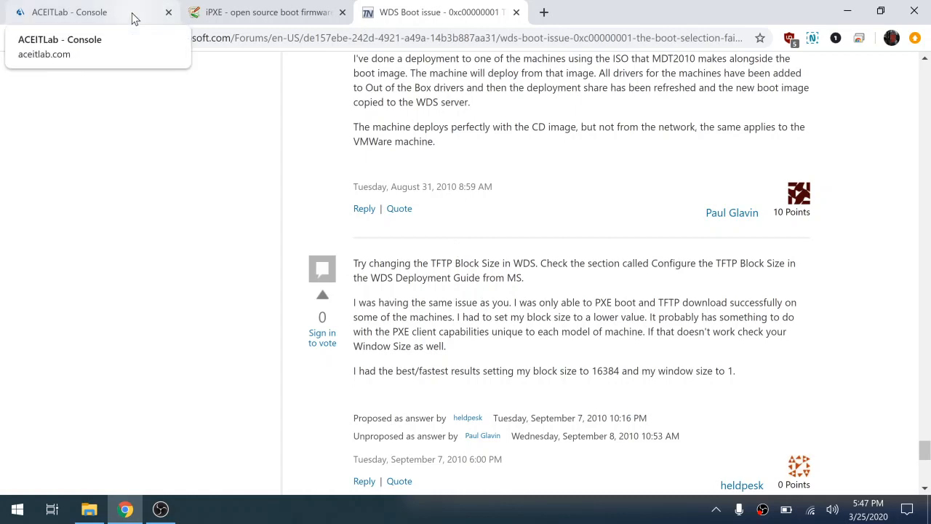
left_click(283, 12)
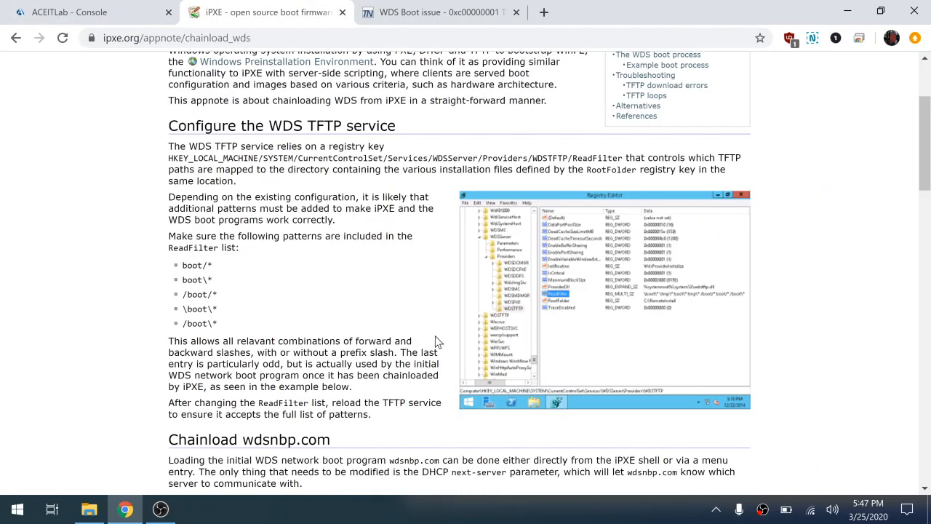
left_click(115, 10)
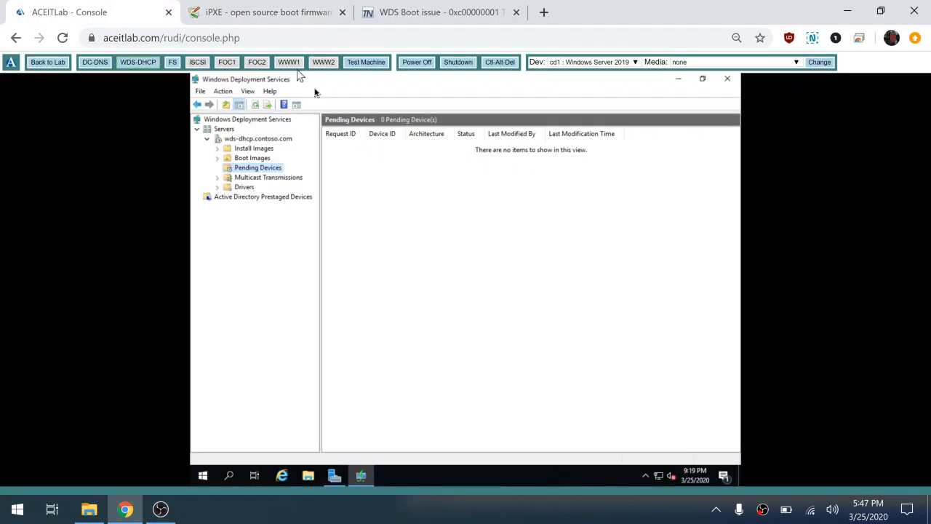
Check the TFTP maximum block size and variable window extension settings in the properties of server wds-dhcp.contoso.com.
left_click(268, 139)
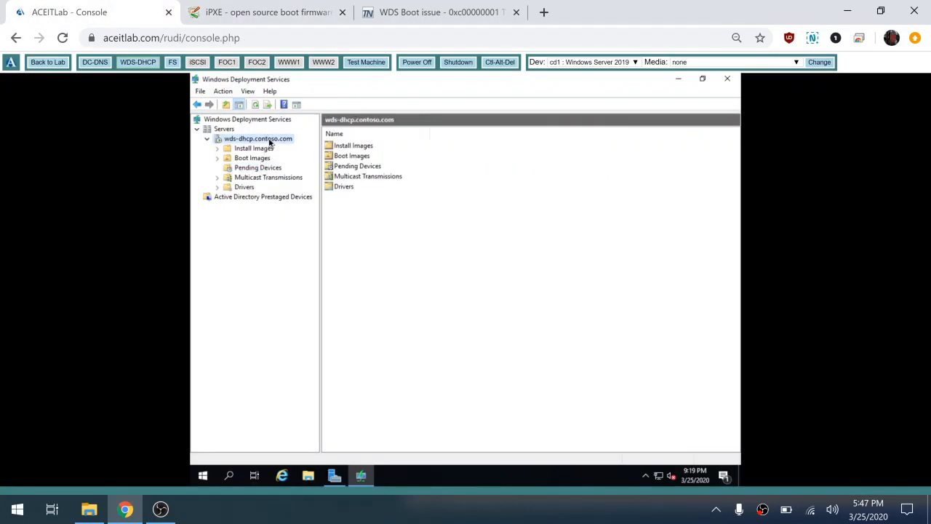
right_click(267, 139)
left_click(303, 147)
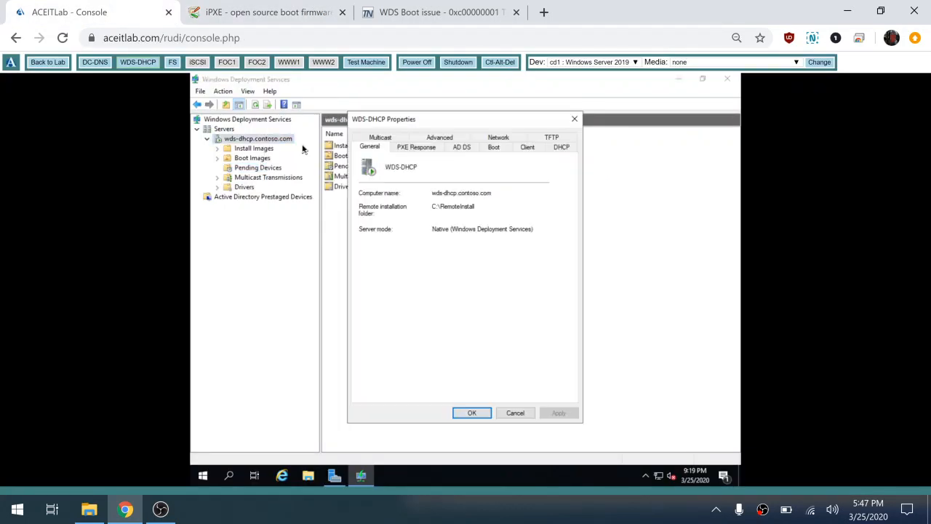
left_click(551, 140)
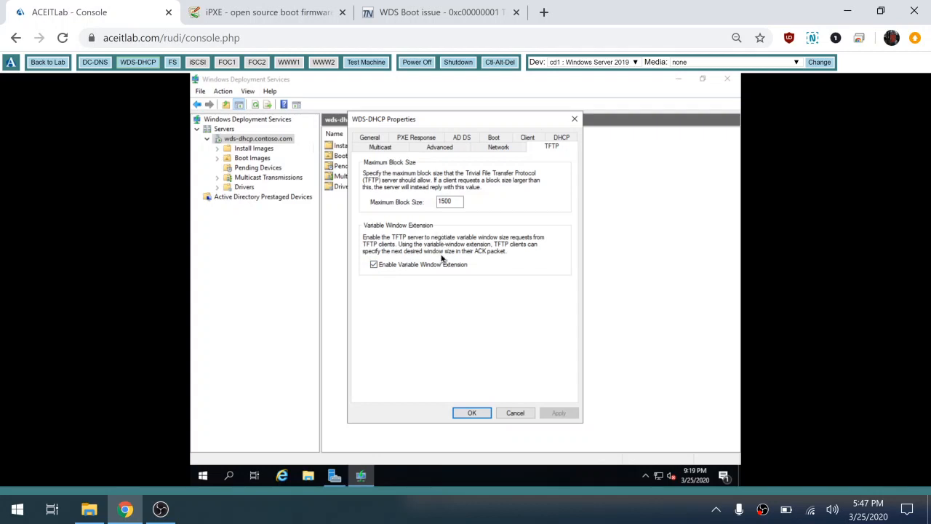
left_click(472, 413)
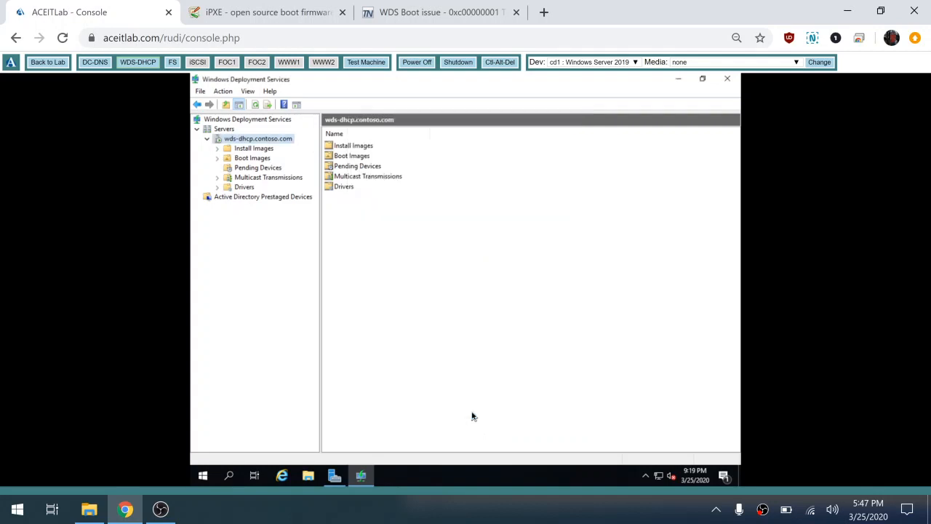
Reset the Test Machine, power it off, and power it back on so it boots from the network.
left_click(365, 64)
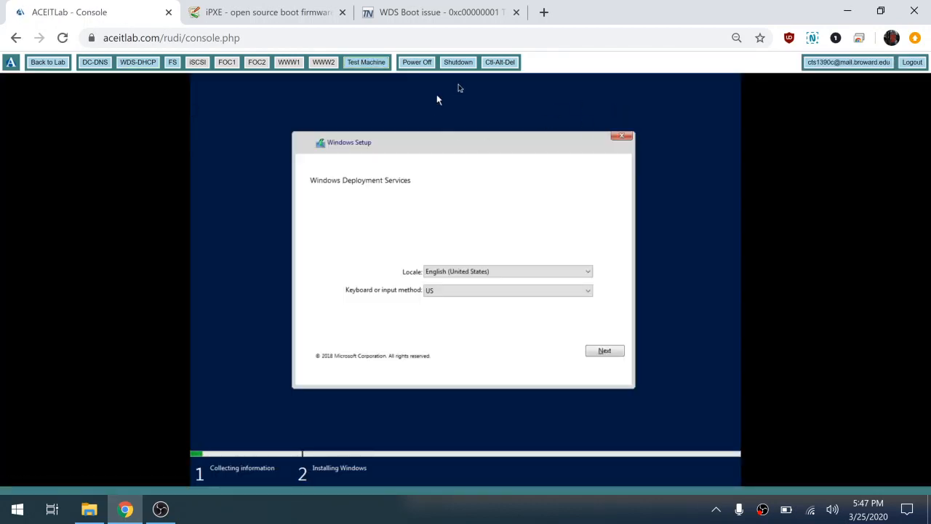
left_click(501, 66)
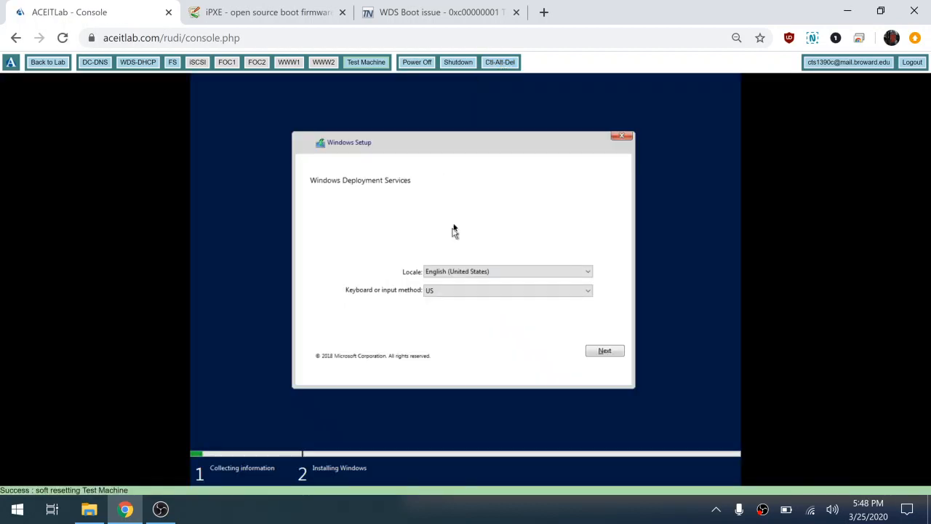
left_click(411, 64)
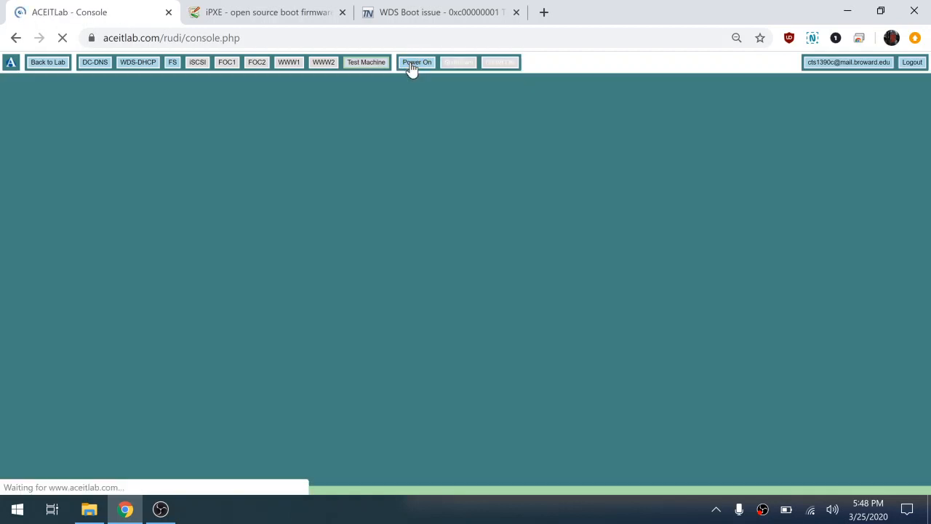
left_click(411, 65)
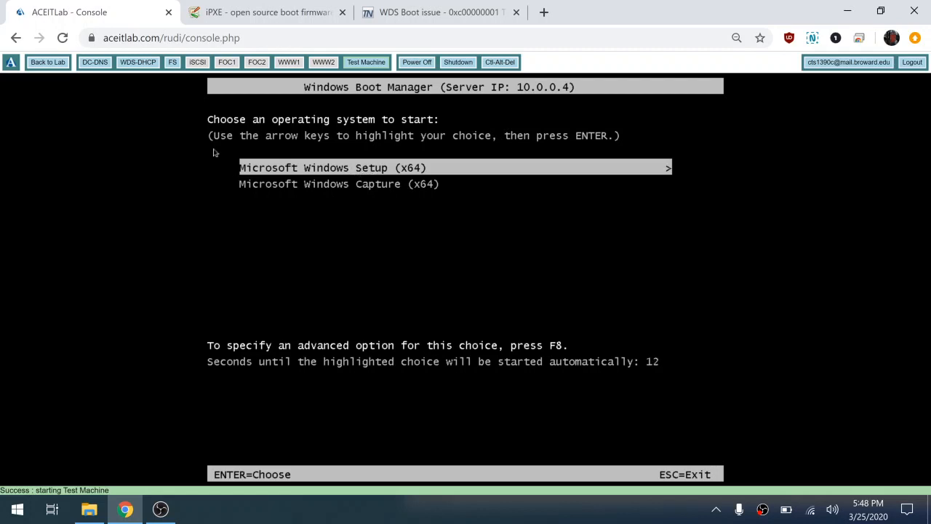
Refresh the Active Directory prestaged devices on WDS-DHCP and delete the "test" device.
left_click(148, 67)
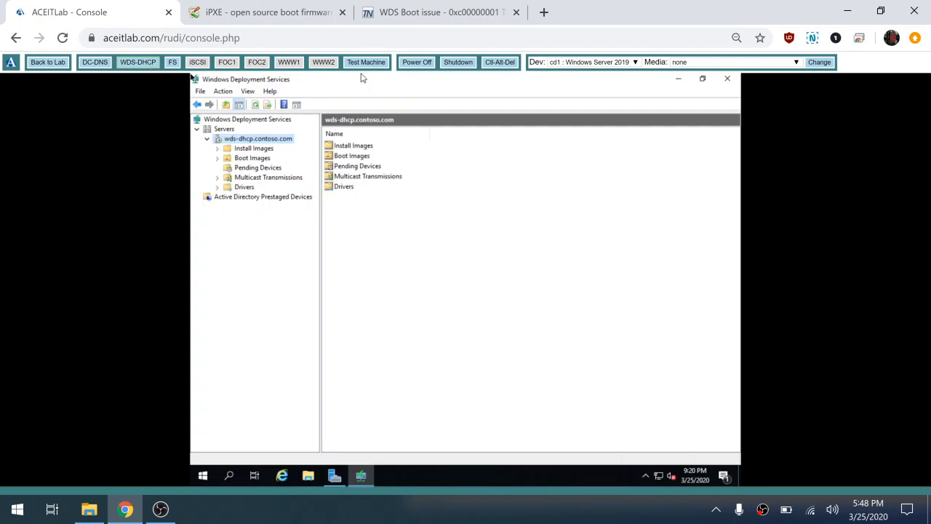
left_click(216, 198)
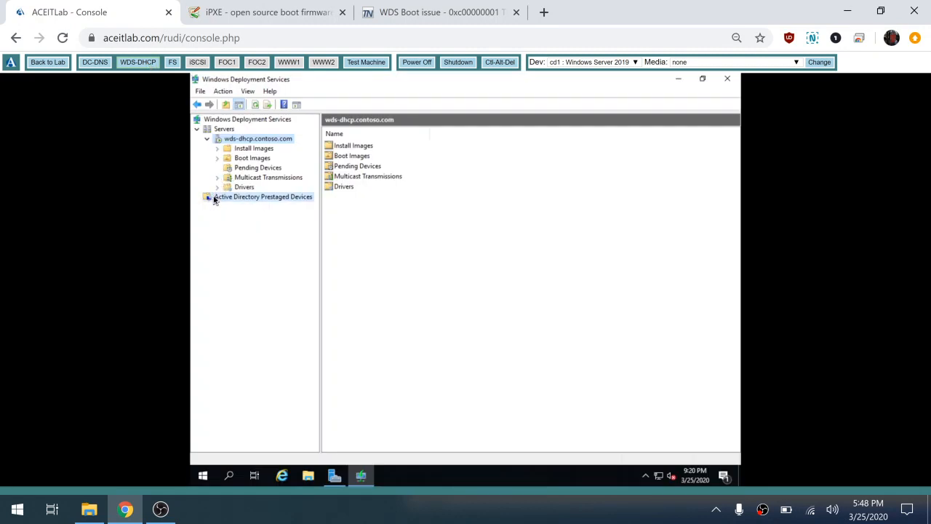
left_click(255, 105)
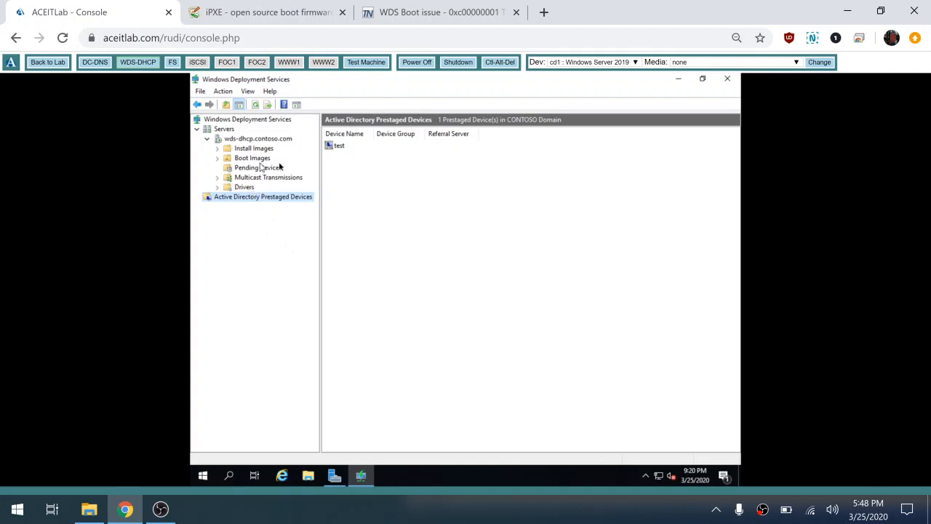
right_click(340, 149)
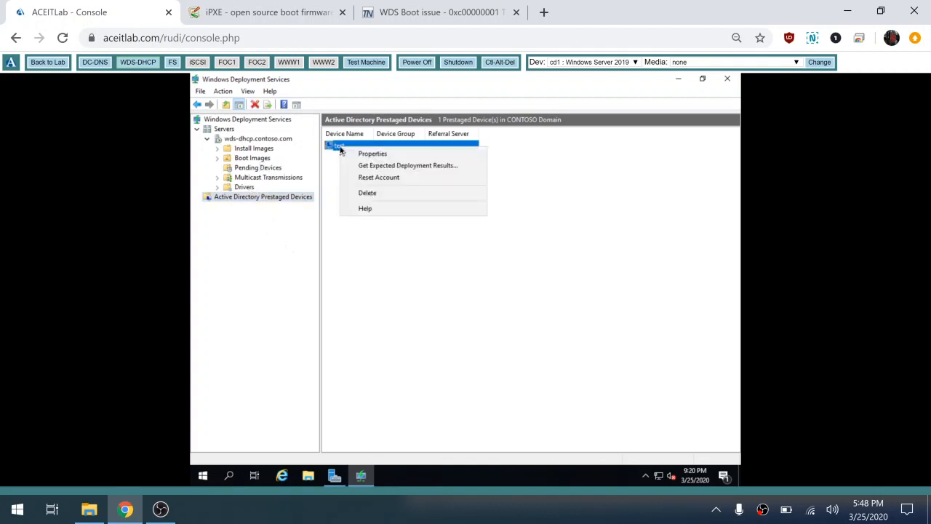
left_click(367, 193)
left_click(498, 297)
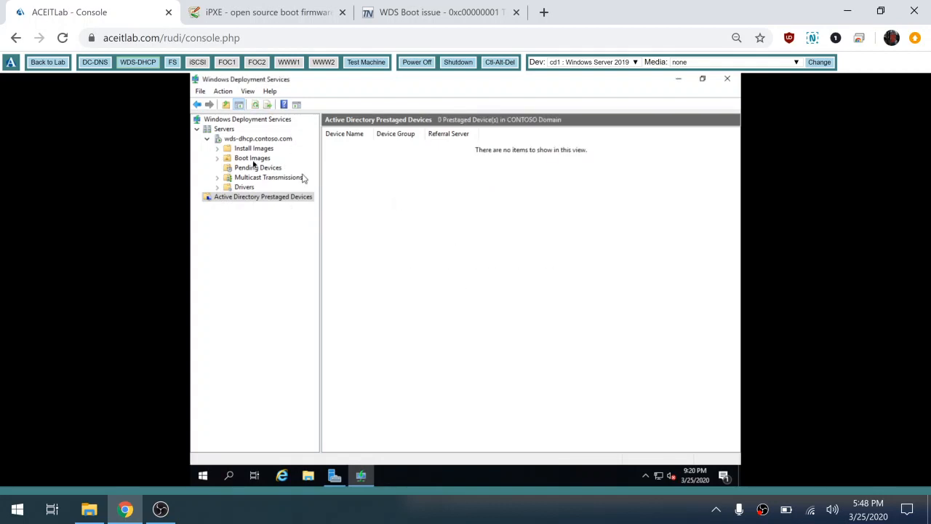
Reset the Test Machine to send a new PXE request, and refresh the pending devices list on WDS-DHCP.
left_click(368, 64)
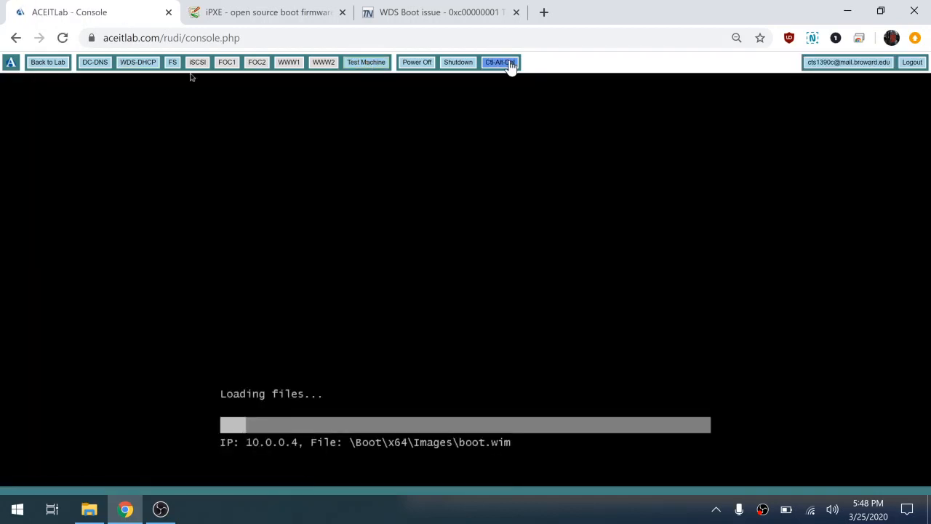
left_click(502, 64)
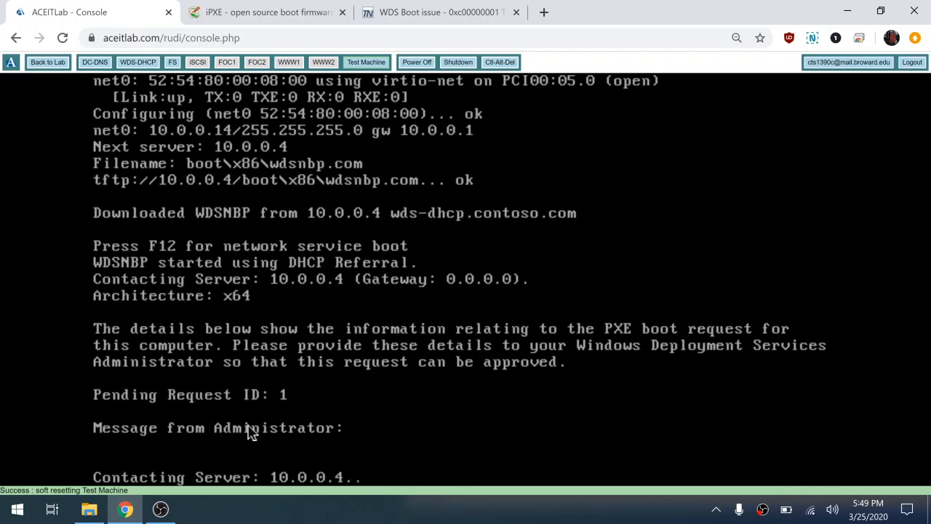
left_click(143, 64)
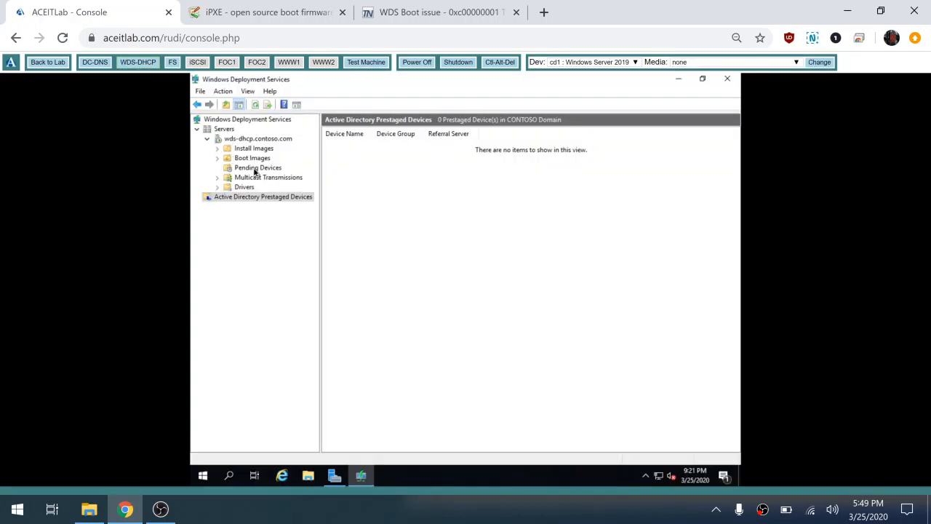
left_click(255, 169)
left_click(256, 105)
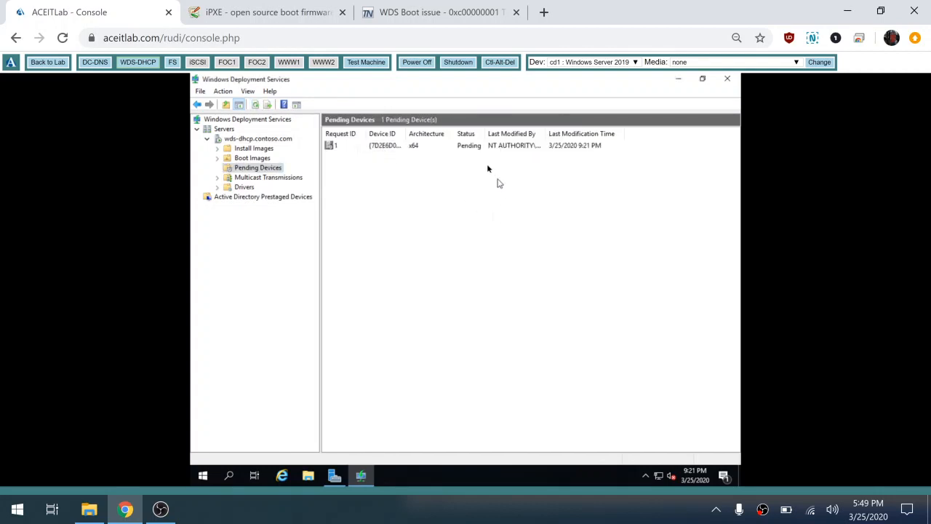
Name and approve the pending device as "test" in the default OU with default settings, and refresh the Active Directory prestaged devices.
right_click(391, 148)
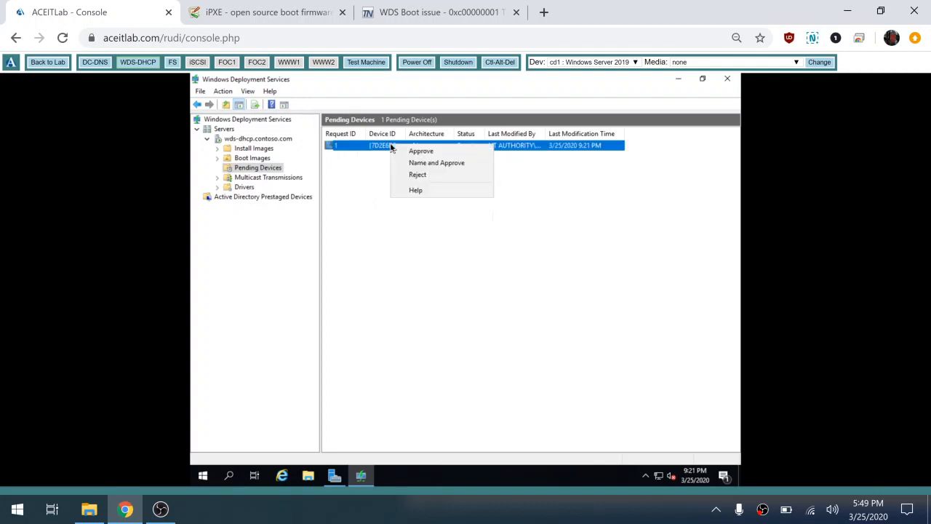
left_click(429, 163)
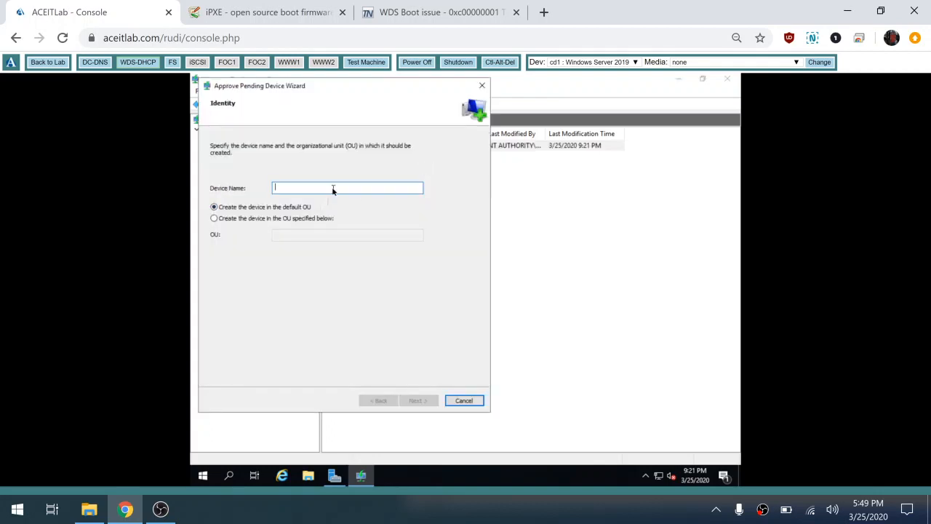
type("test")
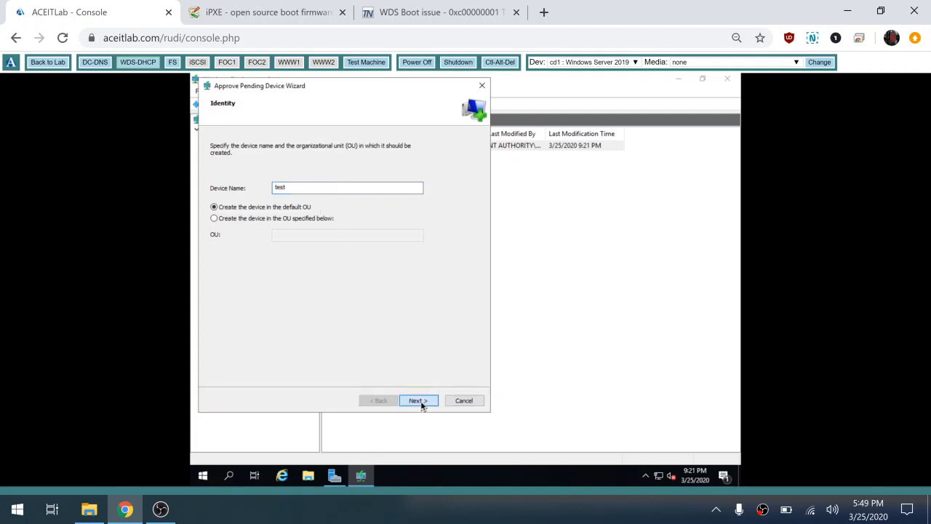
left_click(420, 402)
left_click(419, 401)
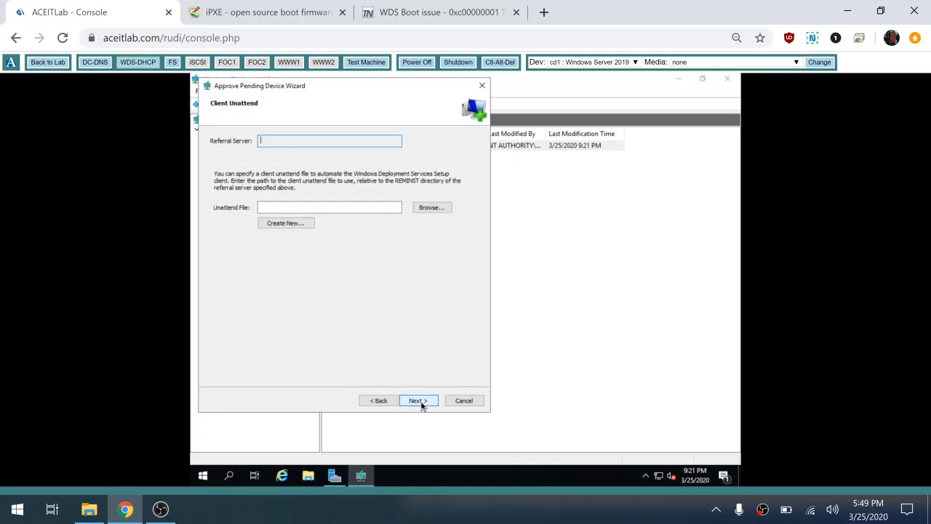
left_click(419, 401)
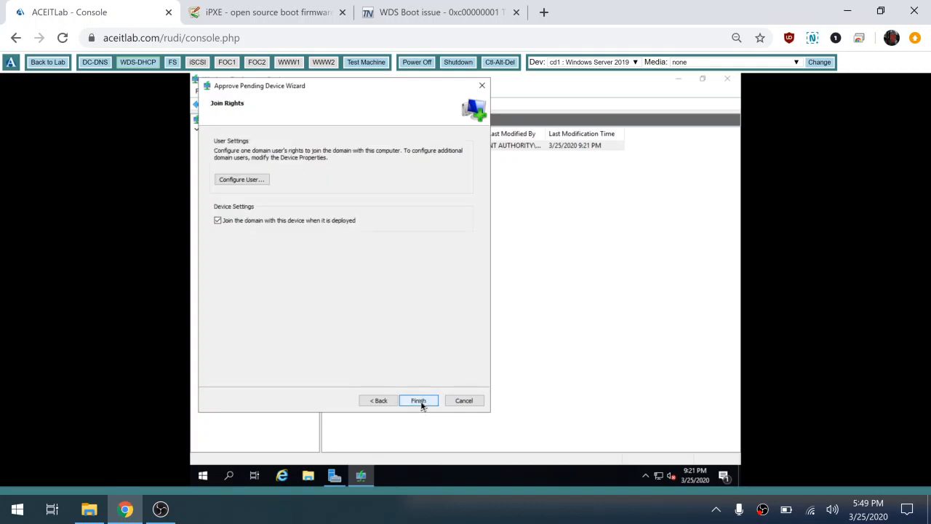
left_click(420, 401)
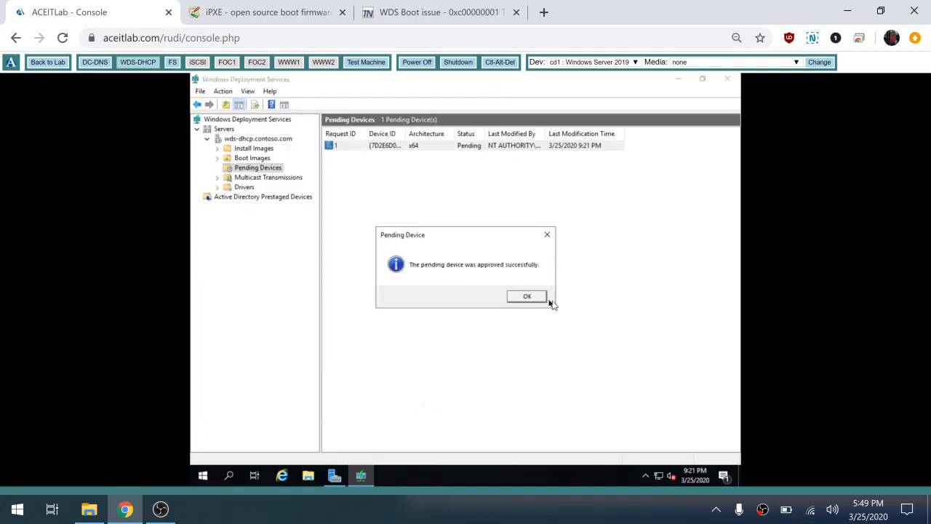
left_click(534, 296)
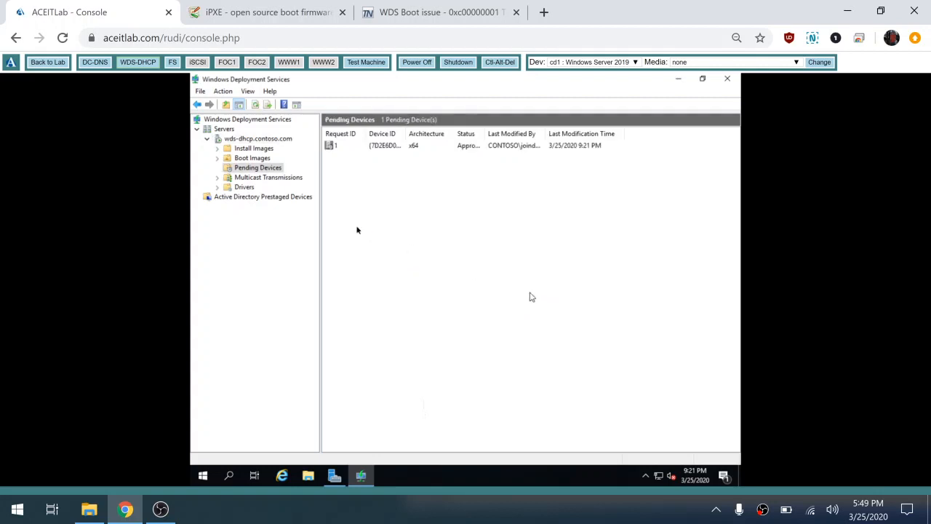
left_click(278, 200)
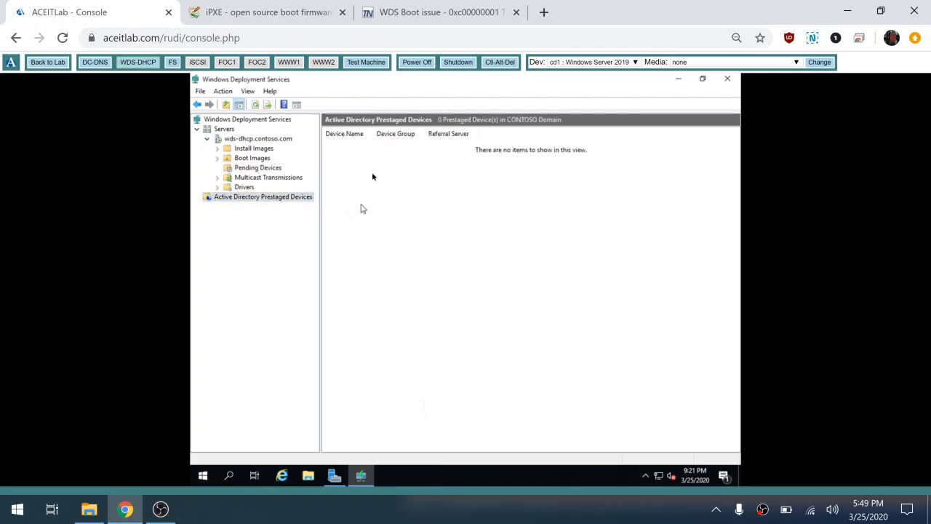
left_click(255, 104)
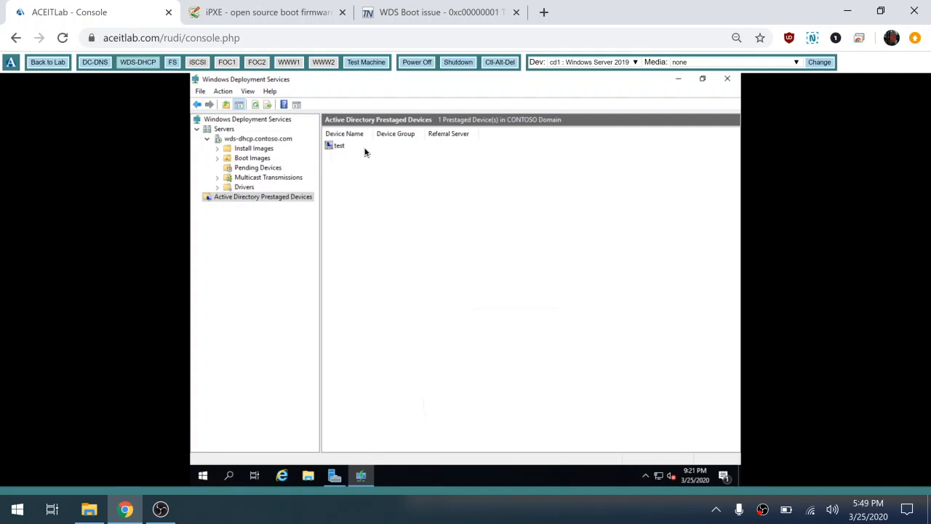
Halt the Test Machine's boot menu countdown, leaving Microsoft Windows Setup (x64) highlighted.
left_click(367, 63)
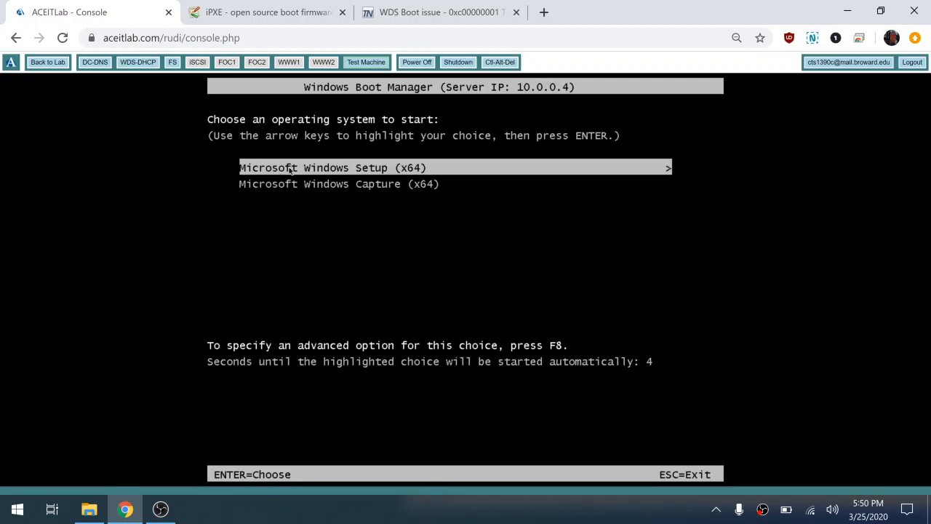
key("Down")
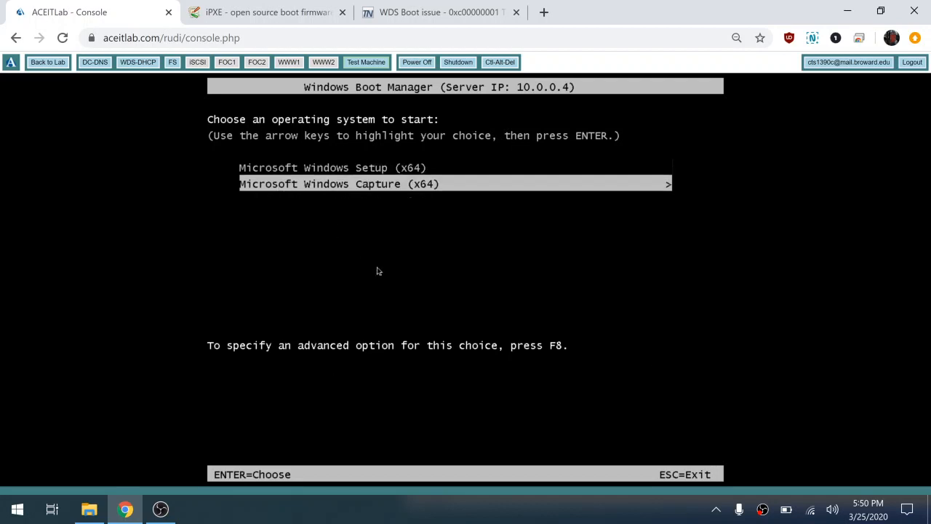
key("Up")
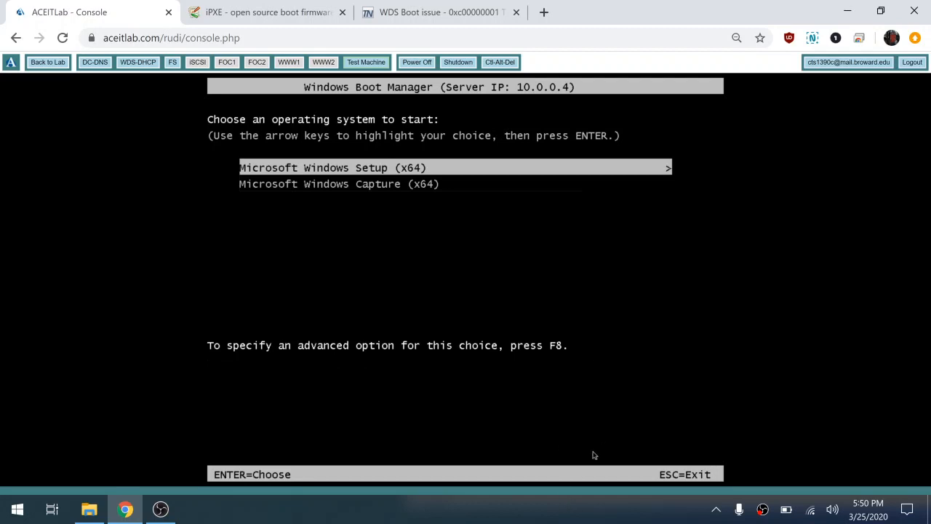
Examine the boot images list on WDS-DHCP, widening the Image Name column to show the full names.
left_click(140, 63)
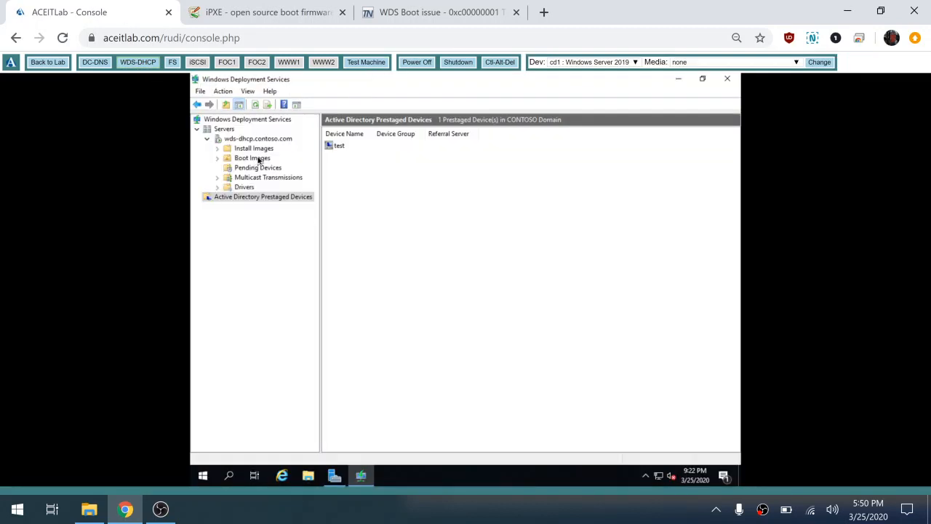
left_click(256, 159)
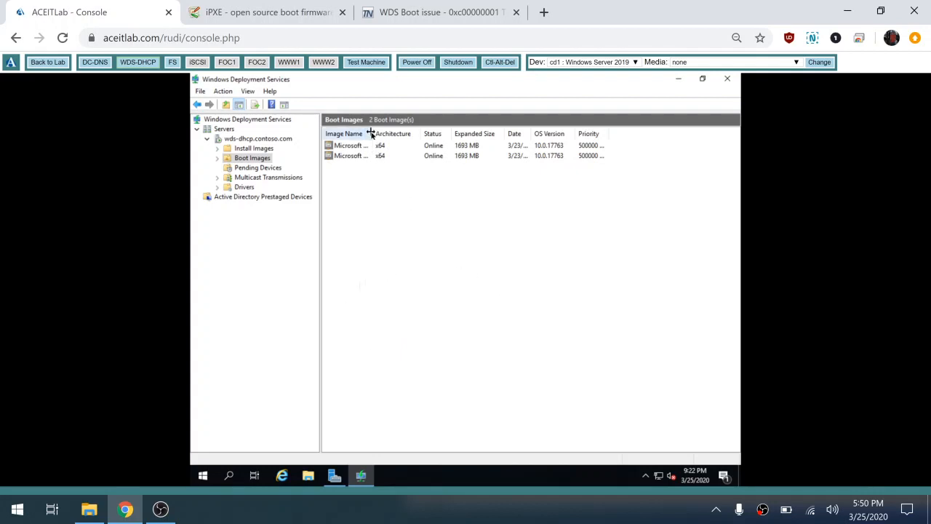
left_click_drag(424, 134, 449, 133)
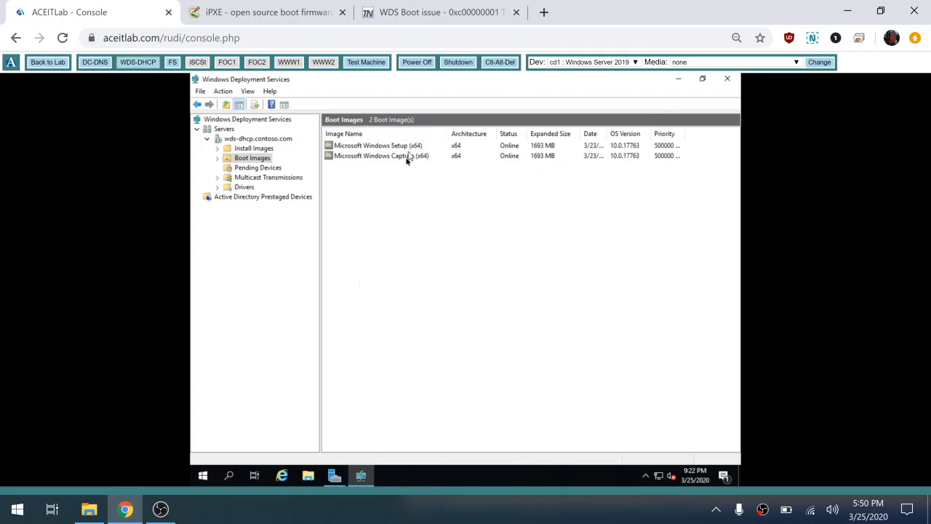
Boot the Test Machine into Microsoft Windows Setup (x64), viewing the iPXE and TechNet reference pages while it loads.
left_click(375, 63)
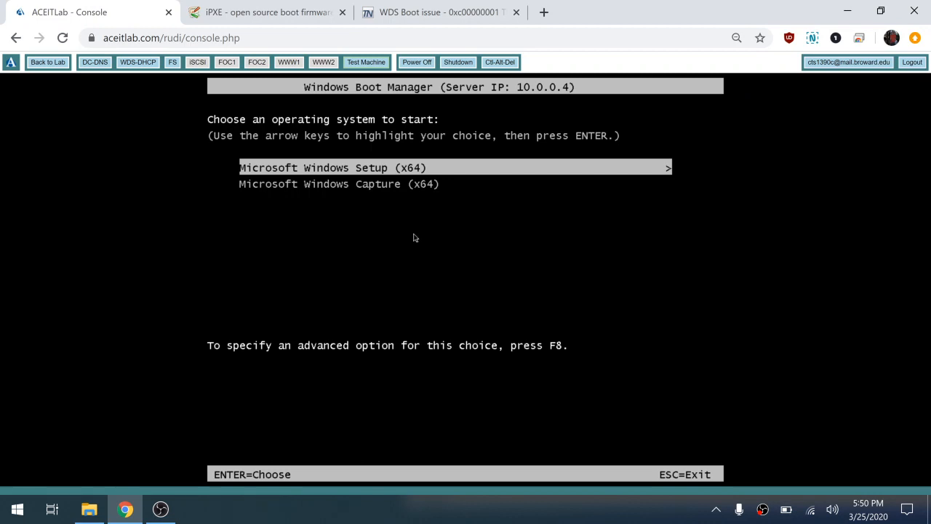
key("Return")
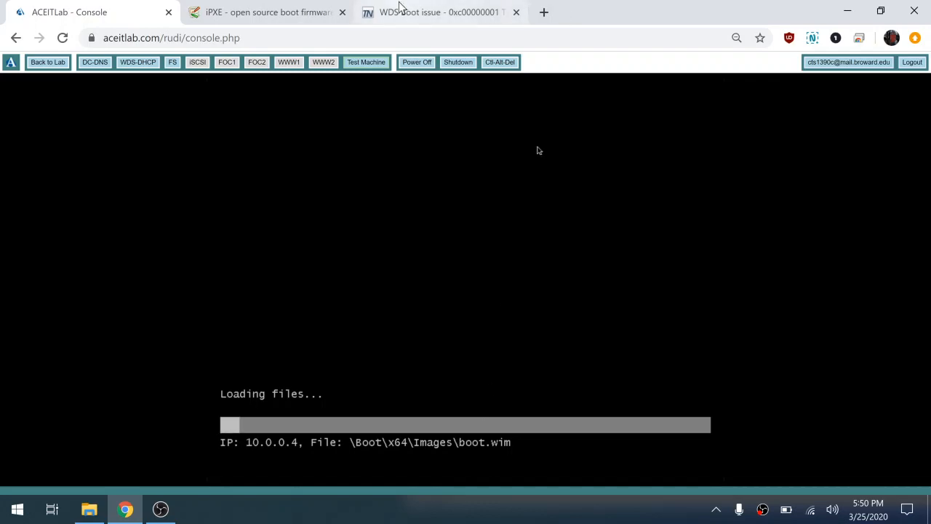
left_click(289, 16)
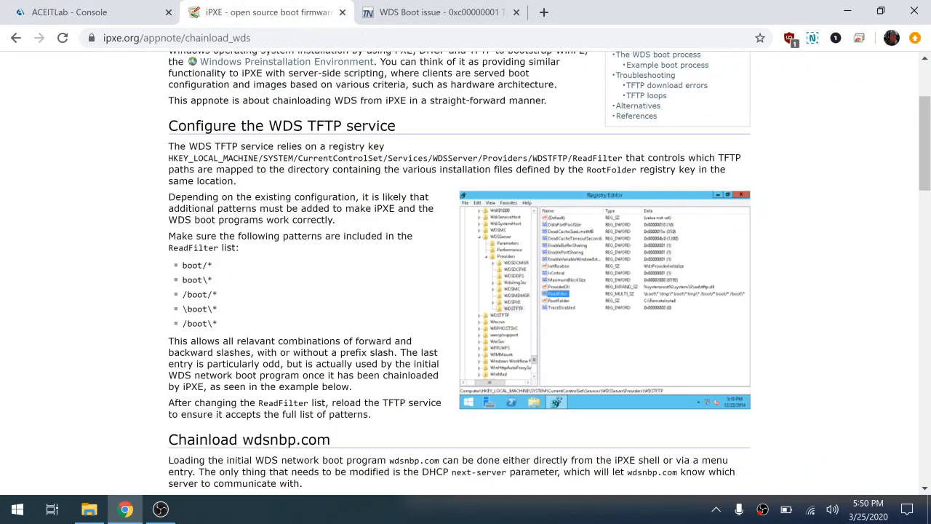
left_click(412, 16)
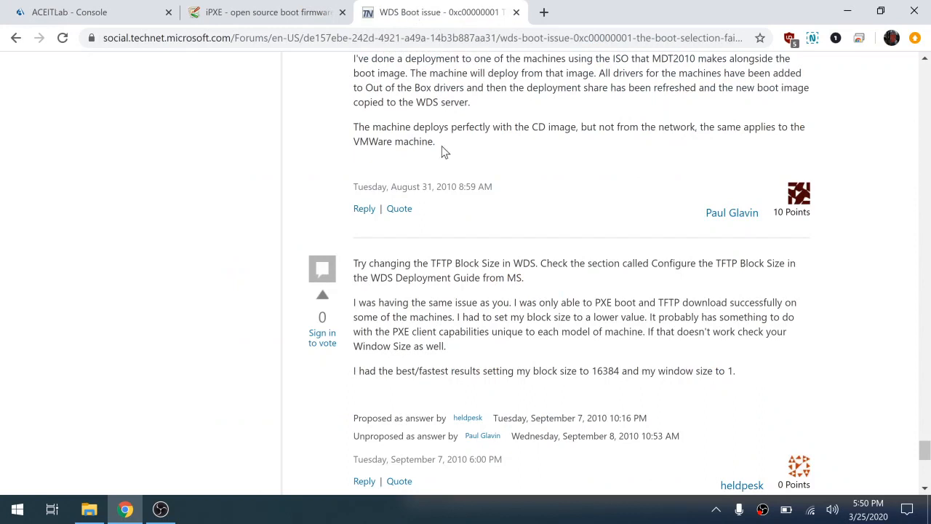
left_click(126, 12)
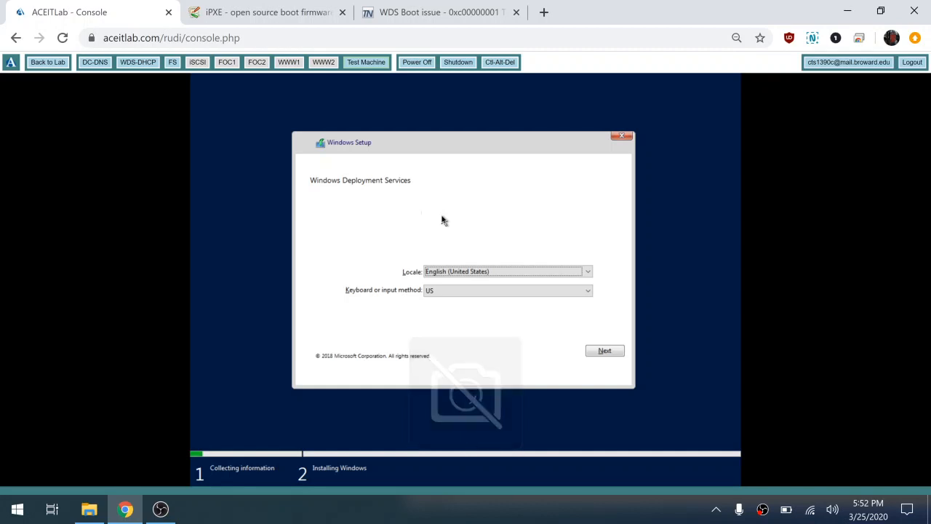
Keep the English (United States) locale and US keyboard in Windows Setup, and continue to the server sign-in.
left_click(429, 295)
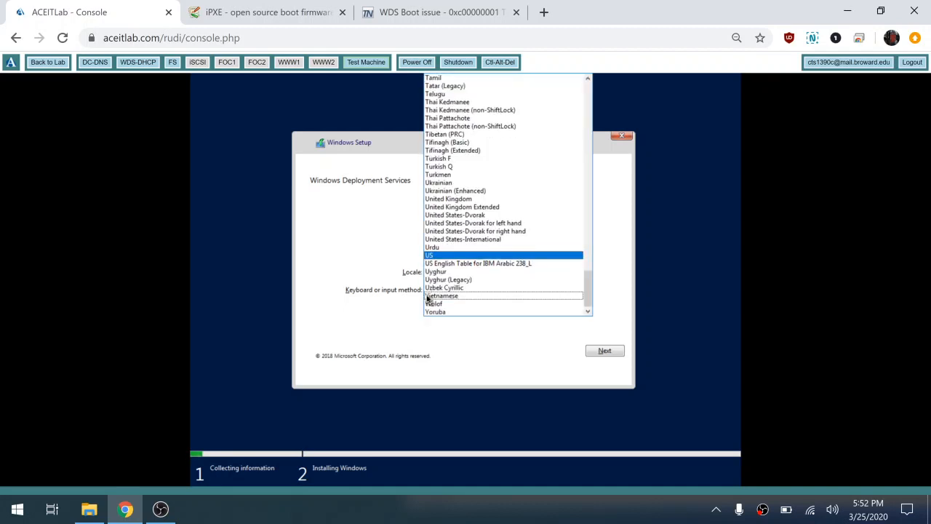
left_click(366, 268)
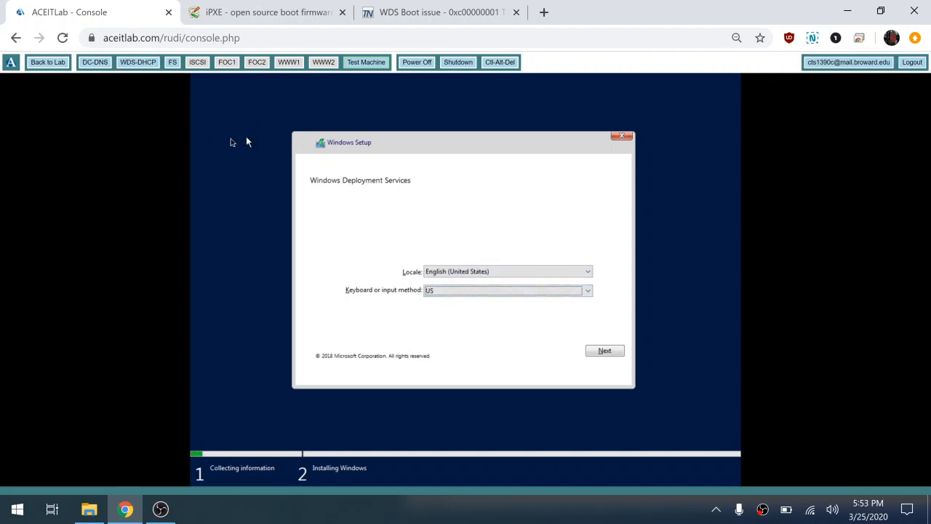
left_click(490, 274)
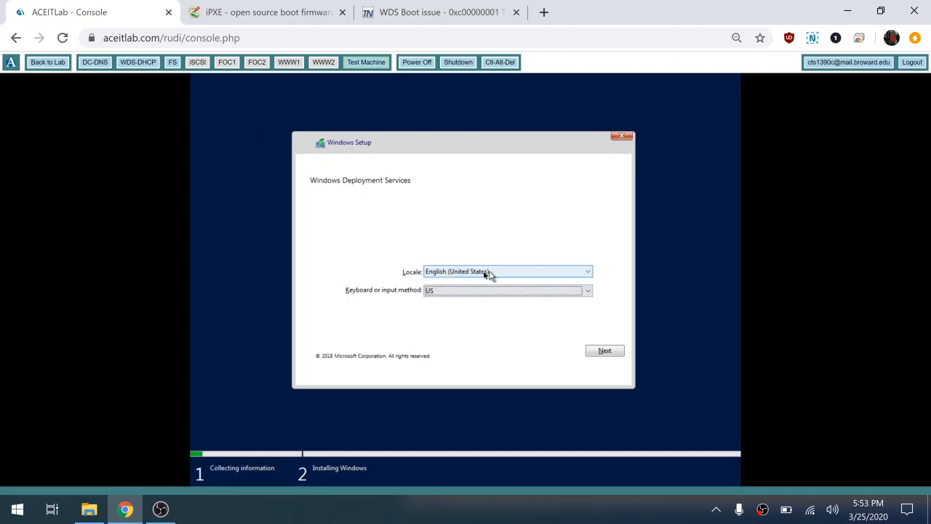
left_click(434, 288)
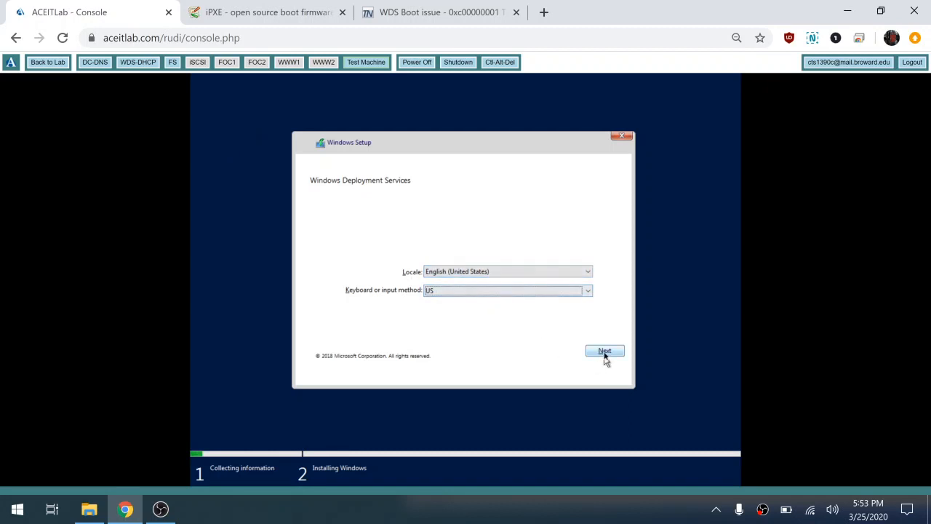
left_click(604, 354)
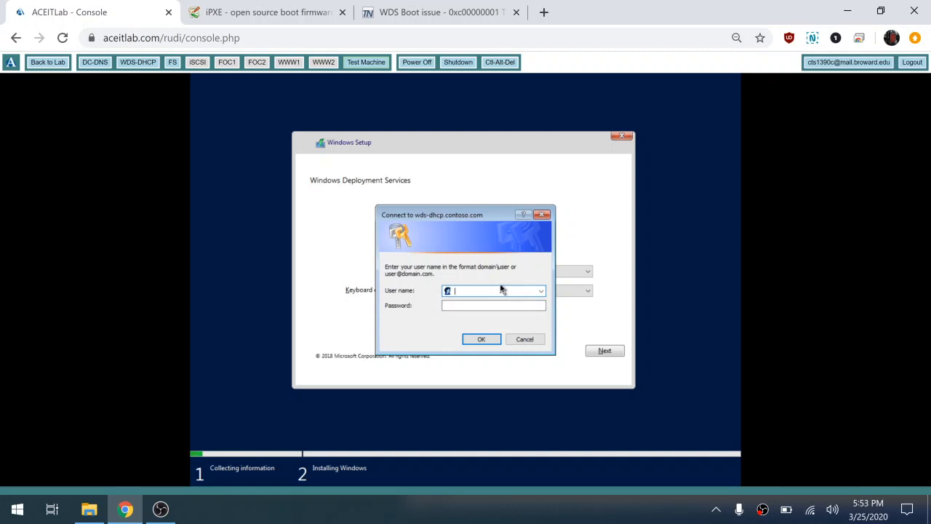
Try to connect to wds-dhcp.contoso.com with the user name joindomain and the account password, and dismiss the response.
type("joindomain")
key("Tab")
type("••••••")
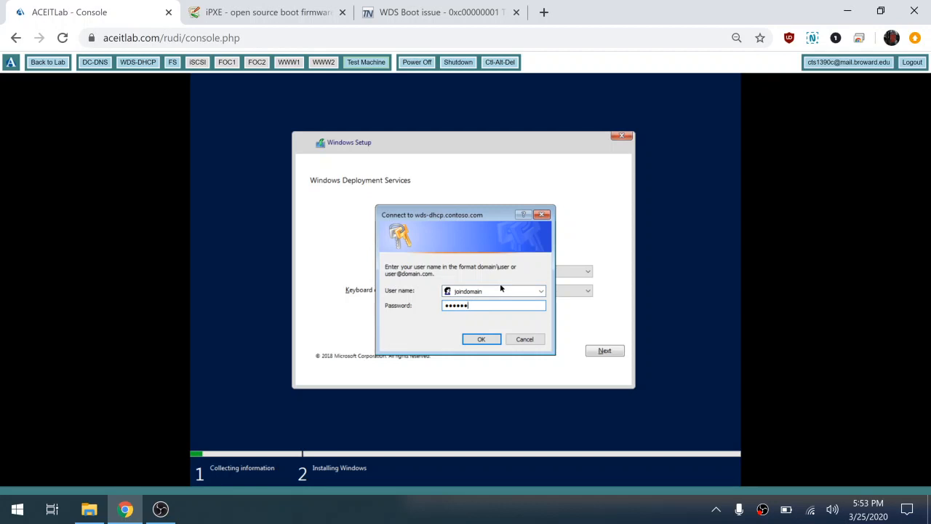
key("BackSpace")
key("BackSpace")
key("BackSpace")
key("BackSpace")
key("BackSpace")
key("BackSpace")
type("Pa$$w0rd")
left_click(479, 340)
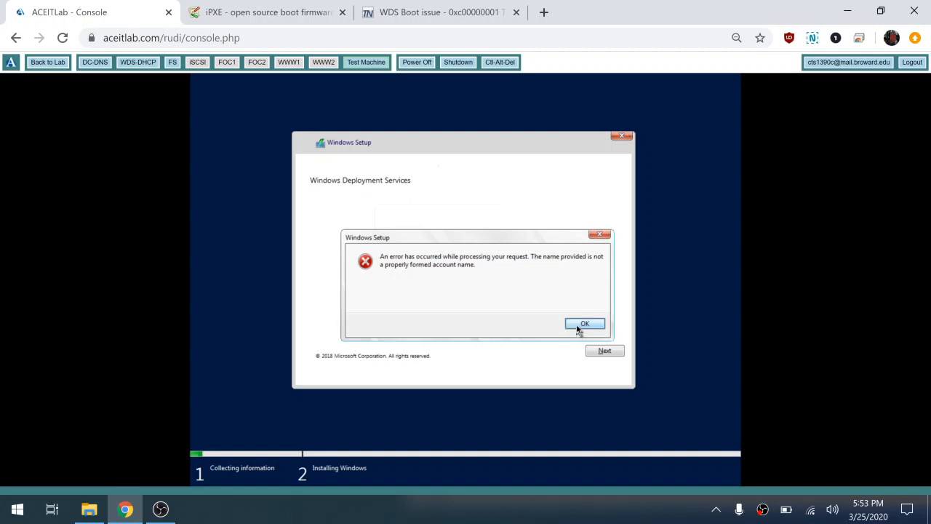
left_click(578, 329)
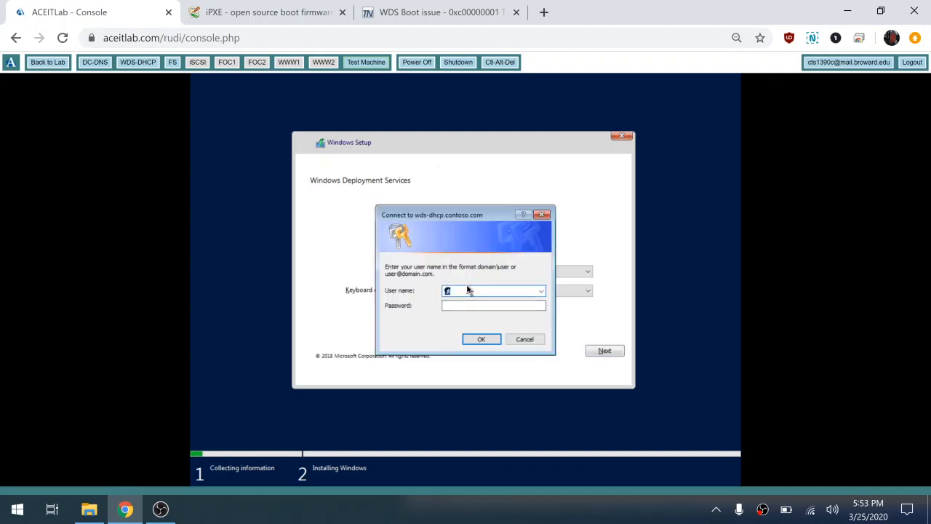
Connect to wds-dhcp.contoso.com with the user name contoso\joindomain and the account password.
type("contoso\\joindomain")
key("Tab")
type("••••••••")
left_click(477, 339)
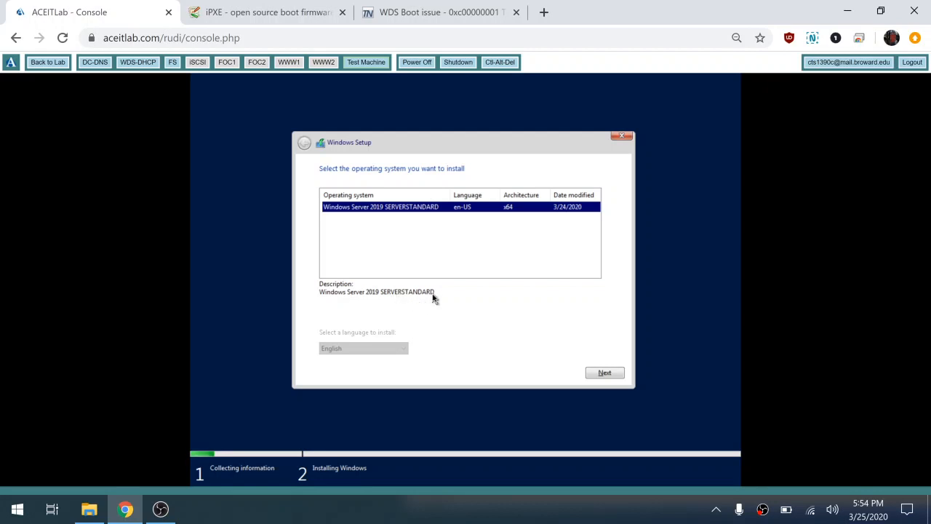
Examine the install image in ImageGroup1 on WDS-DHCP, widening the Image Name column.
left_click(149, 64)
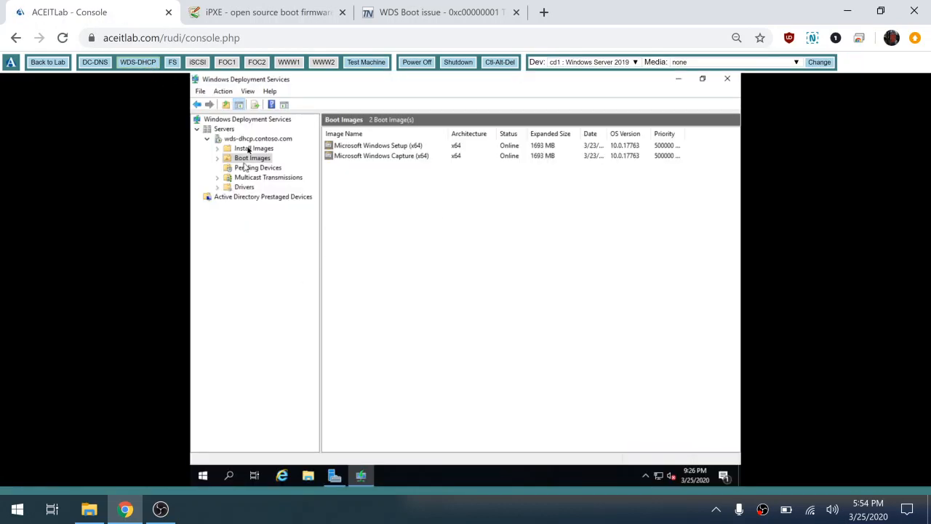
left_click(248, 149)
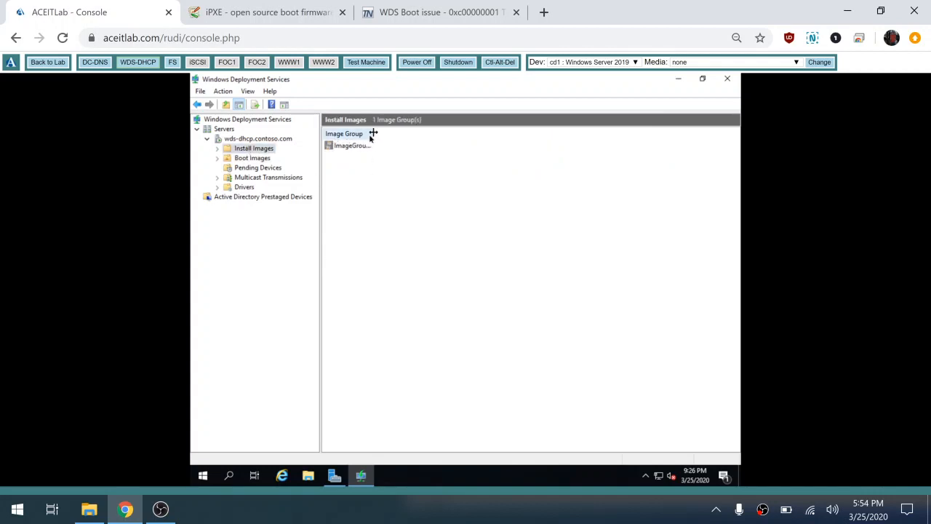
double_click(356, 146)
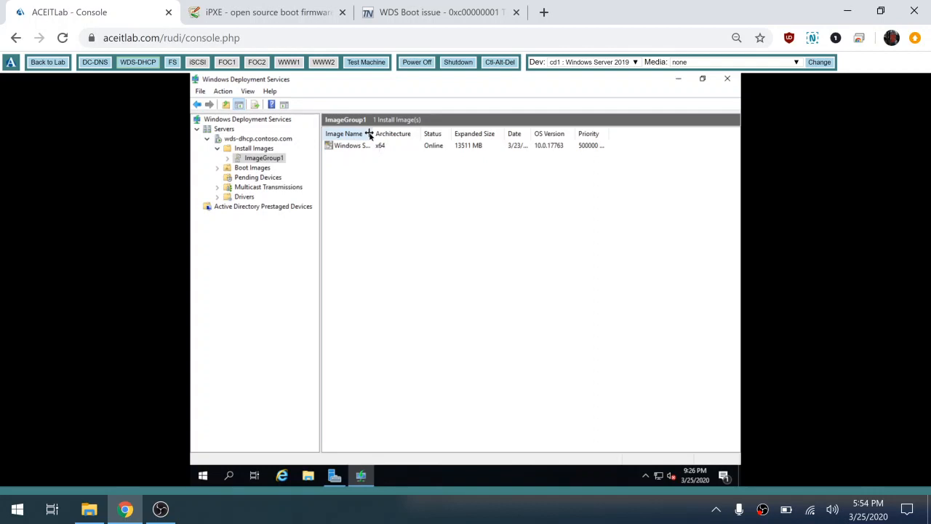
left_click_drag(370, 134, 447, 135)
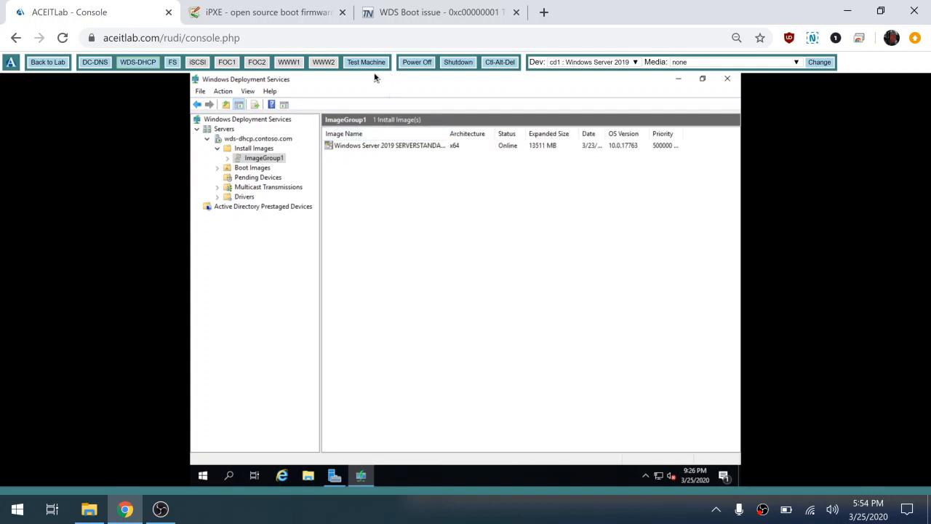
Choose Windows Server 2019 SERVERSTANDARD on the Test Machine and refresh the list of installation drives.
left_click(373, 62)
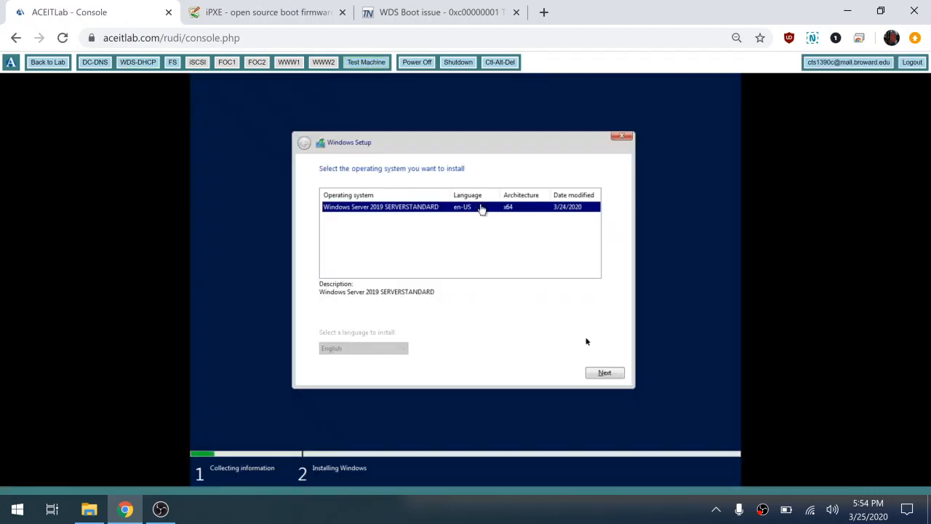
left_click(596, 371)
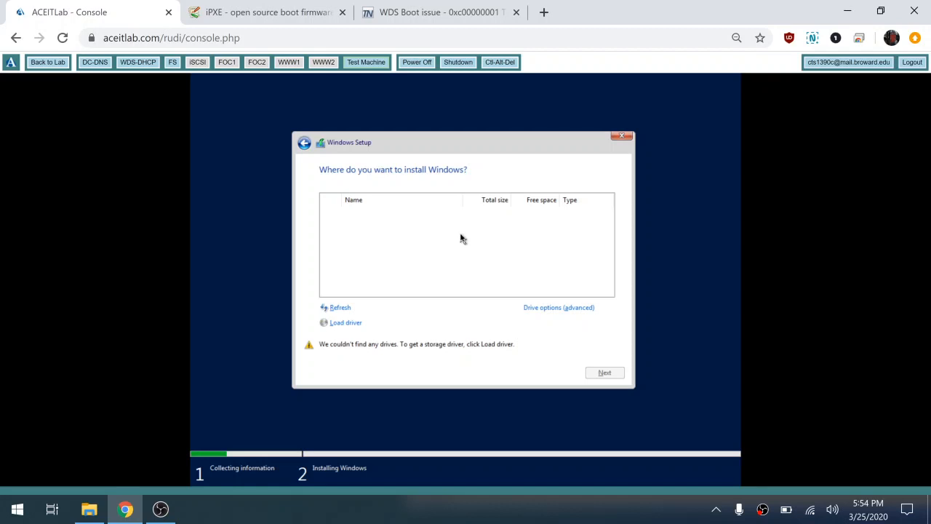
left_click(342, 308)
Return to the lab overview and power off the Test Machine.
left_click(59, 64)
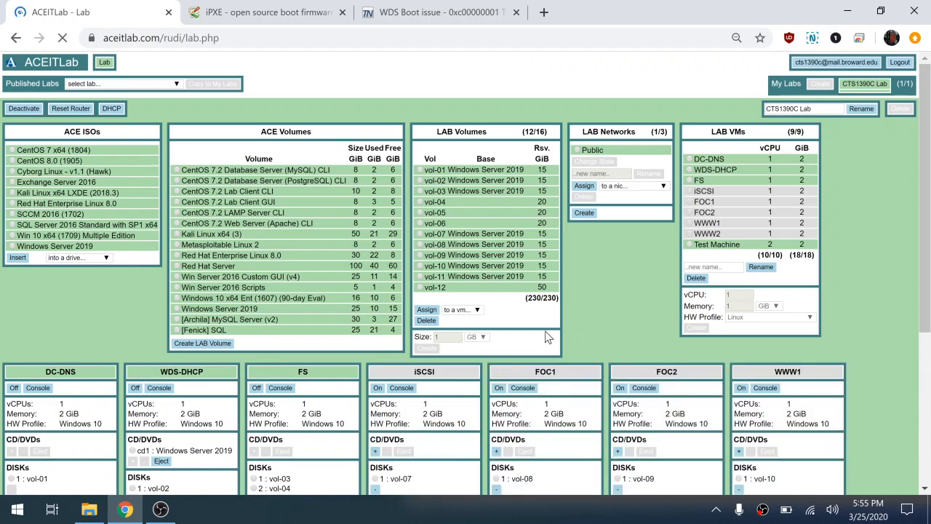
scroll(547, 337, "down", 3)
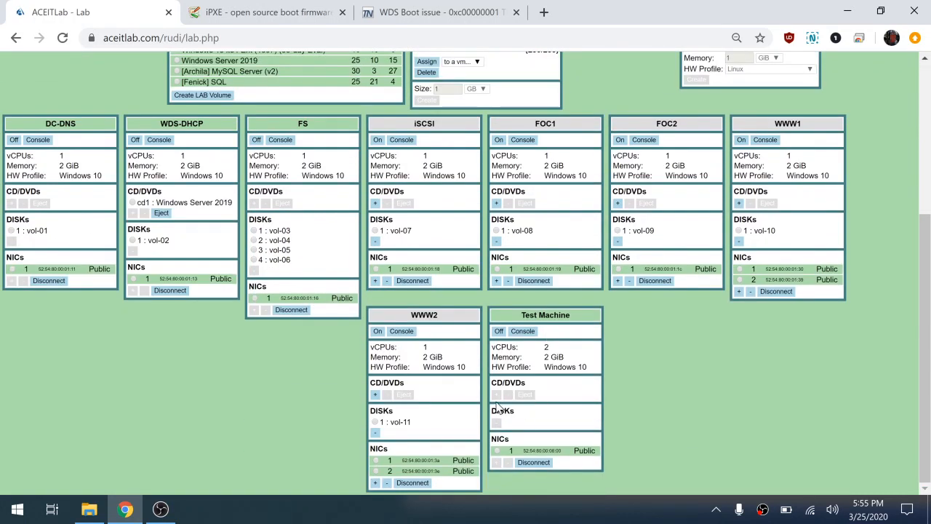
left_click(499, 331)
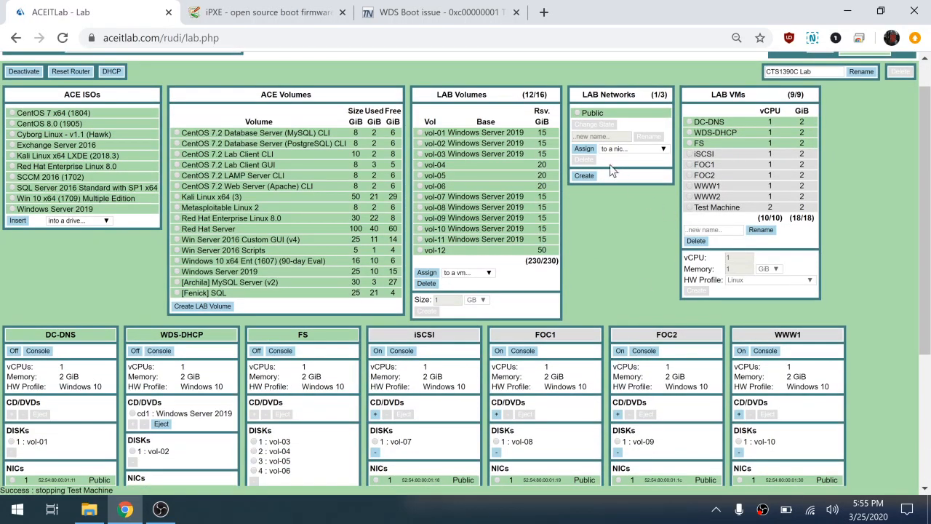
Assign the lab volume vol-12 to the Test Machine and check its disk list.
left_click(421, 250)
left_click(466, 272)
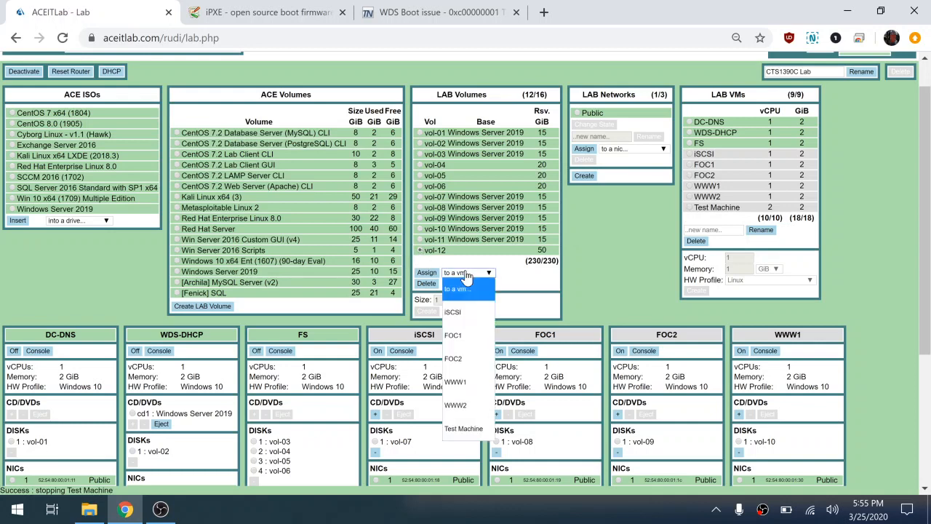
left_click(473, 430)
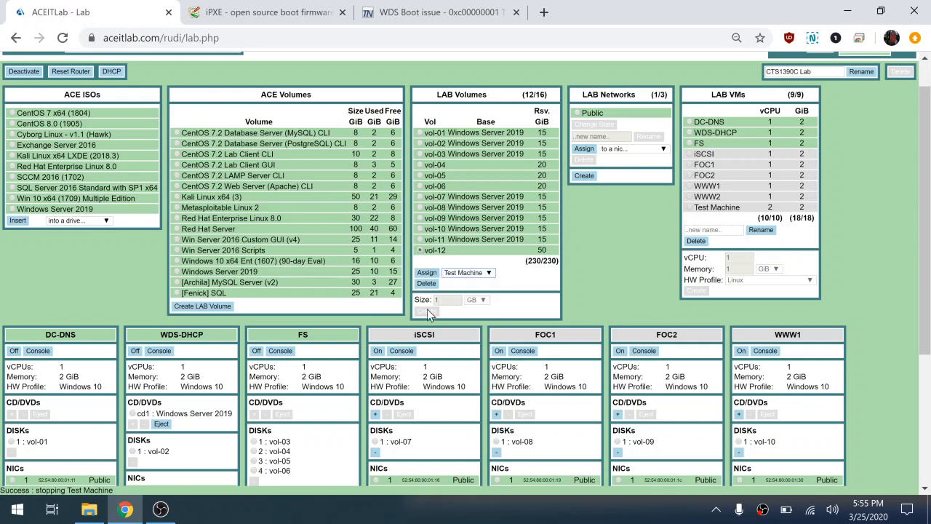
left_click(427, 272)
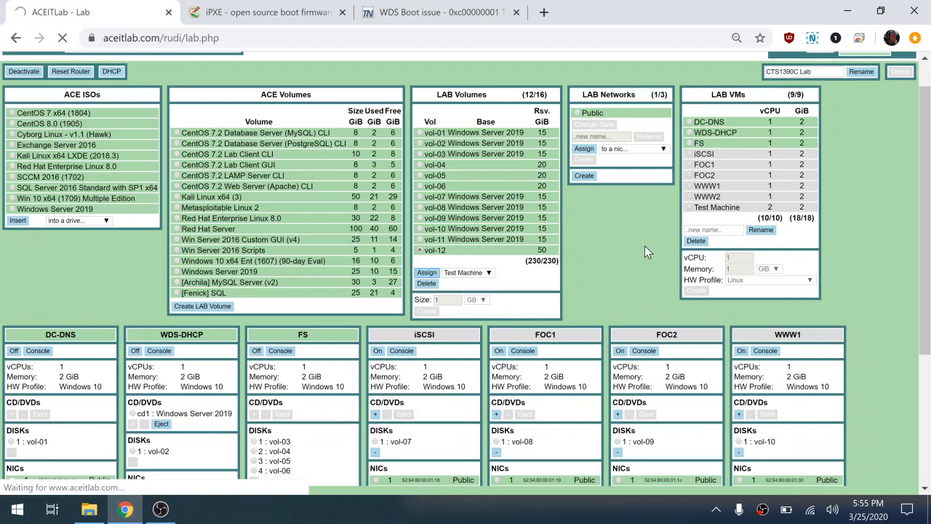
scroll(644, 245, "down", 3)
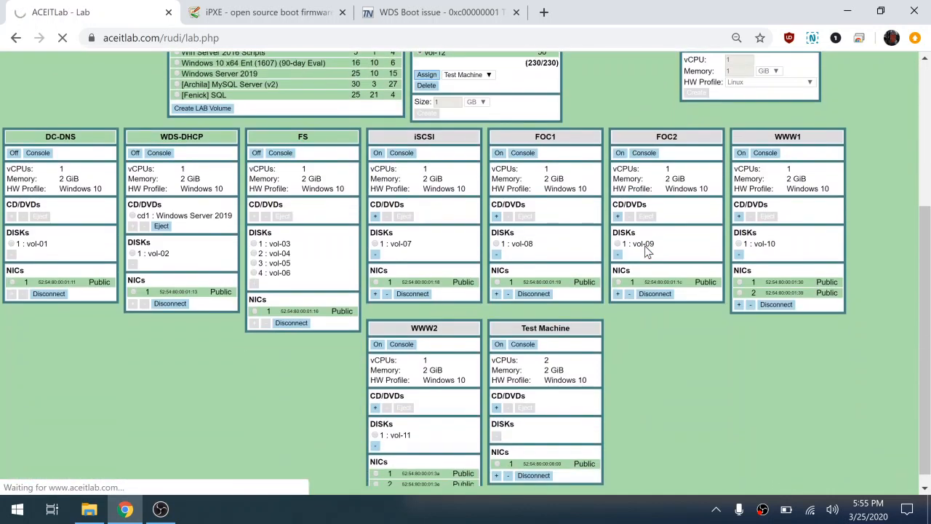
scroll(648, 251, "down", 1)
scroll(644, 251, "up", 4)
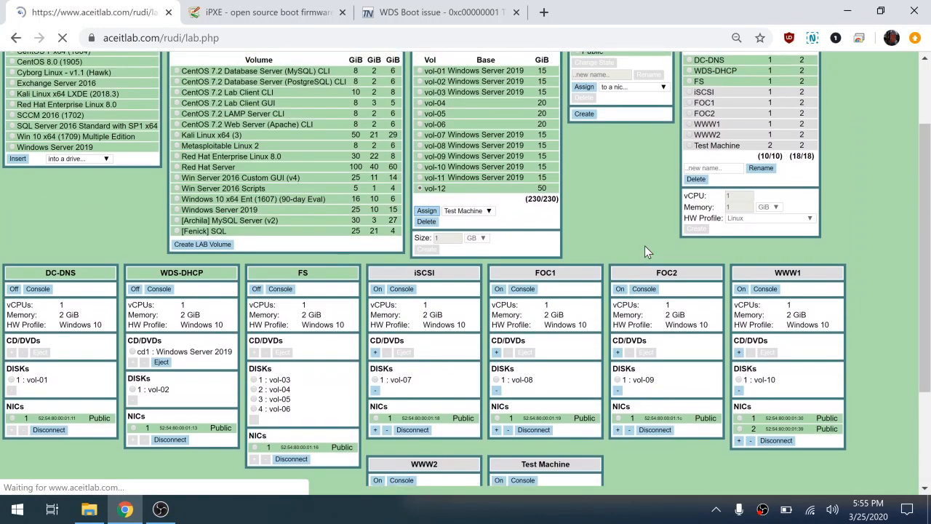
scroll(644, 246, "down", 4)
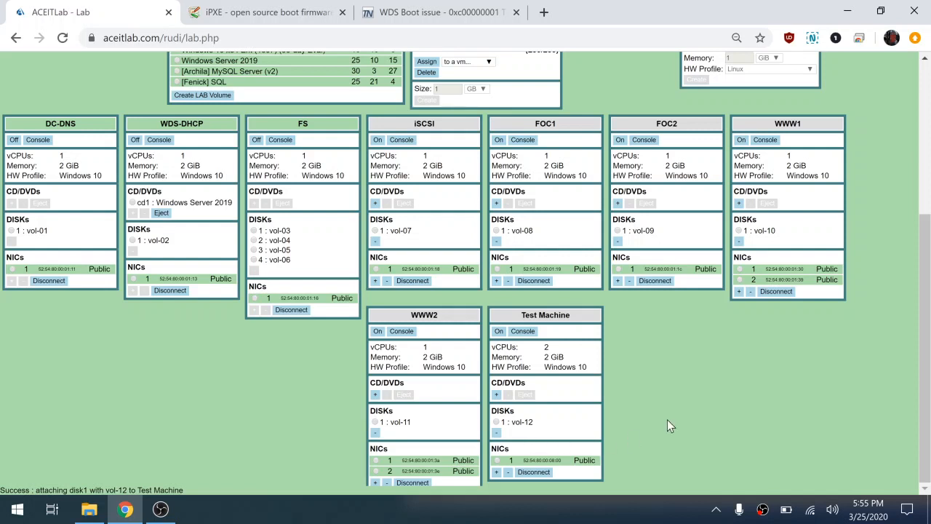
Power on the Test Machine from its console and boot it into Microsoft Windows Setup (x64).
left_click(523, 331)
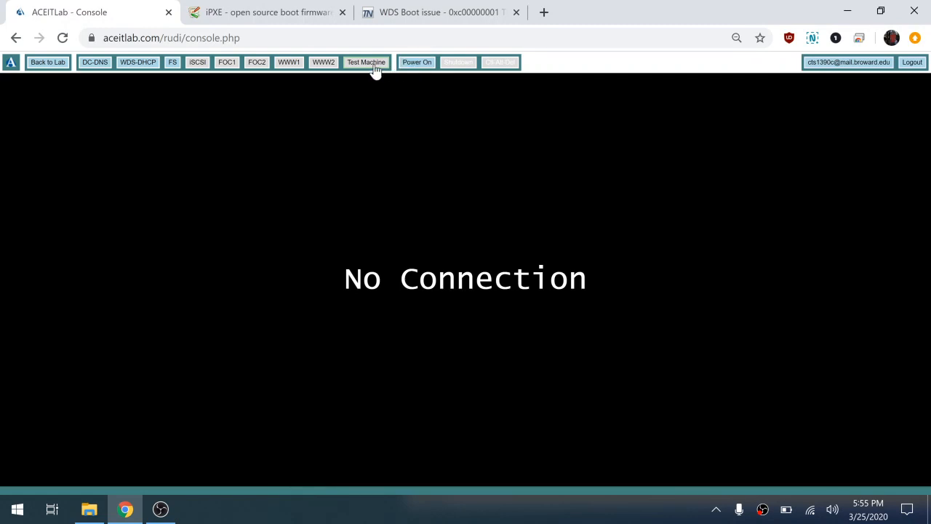
left_click(409, 65)
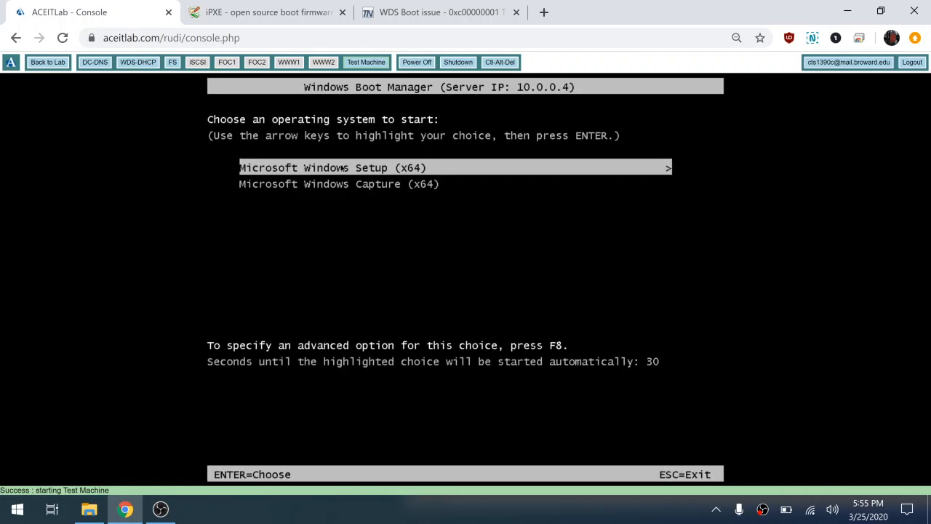
key("Return")
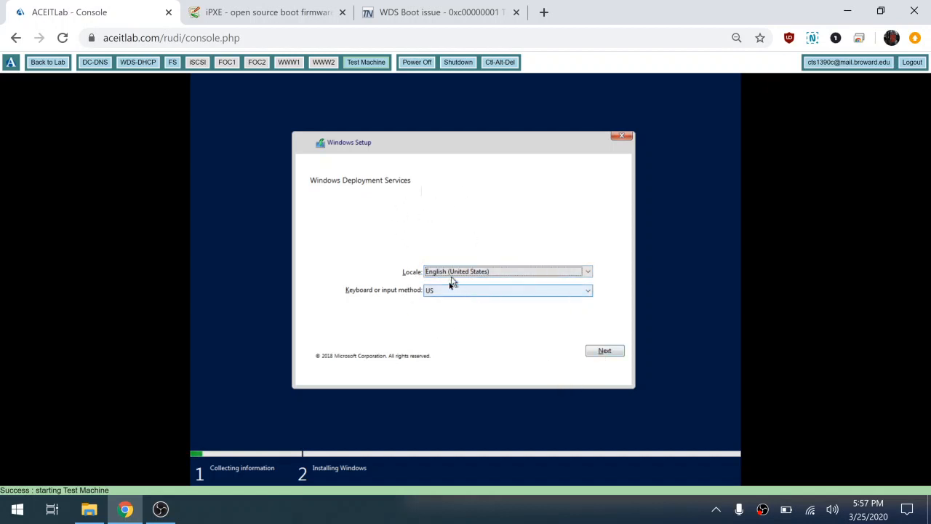
Accept the English (United States) locale and US keyboard, then connect to the deployment server as contoso\joindomain with the account password.
left_click(604, 354)
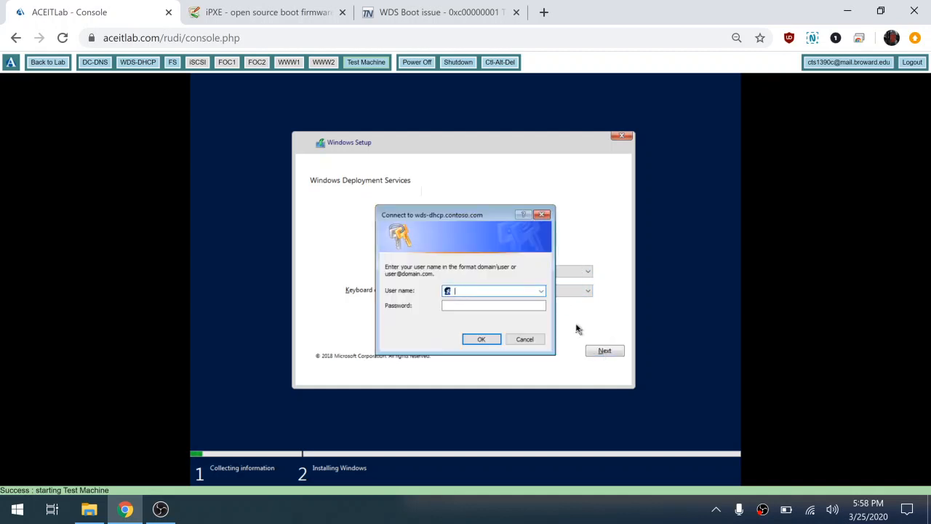
type("contoso\\joindomain")
key("Tab")
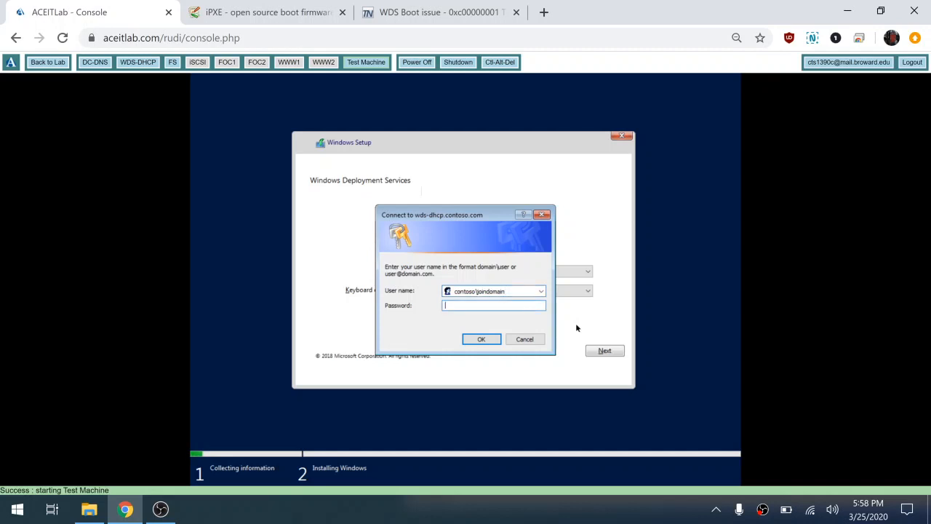
type("Pa••••••")
left_click(482, 339)
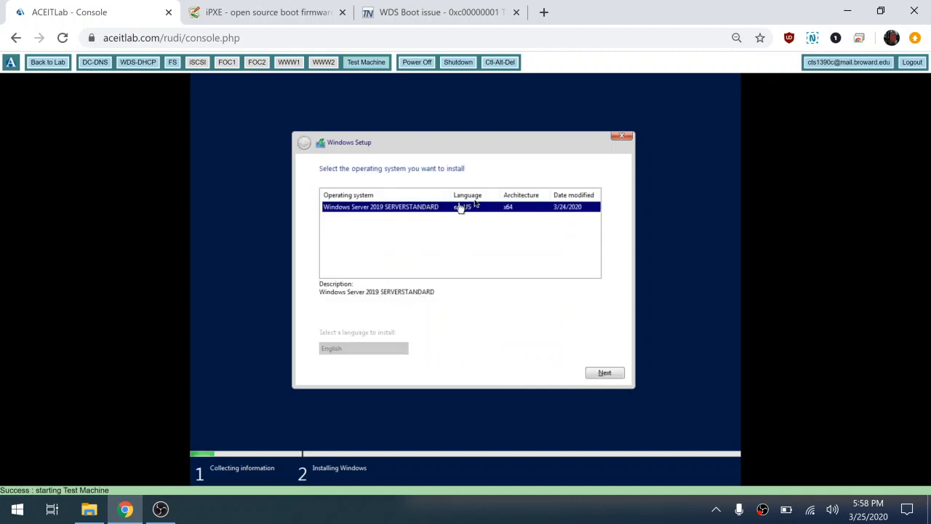
Install Windows Server 2019 SERVERSTANDARD on Drive 0 Unallocated Space and restart the Test Machine.
left_click(595, 375)
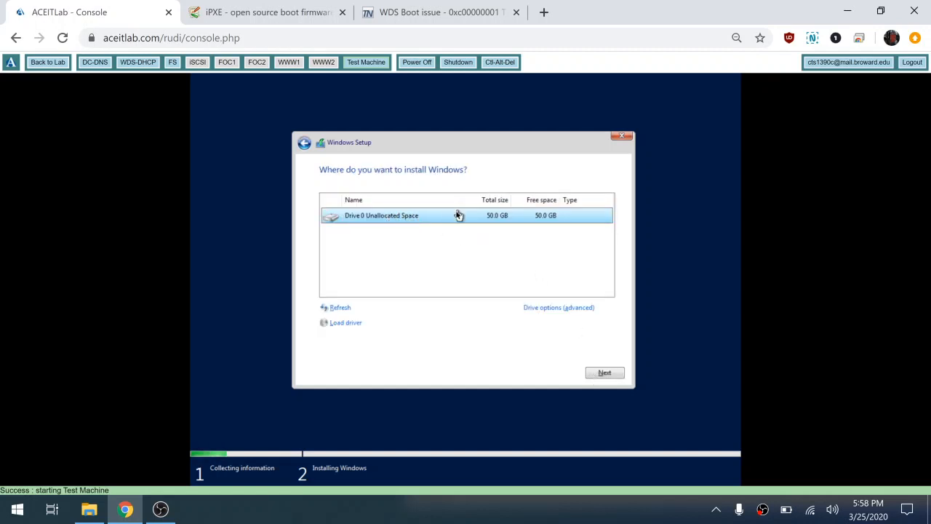
left_click(605, 373)
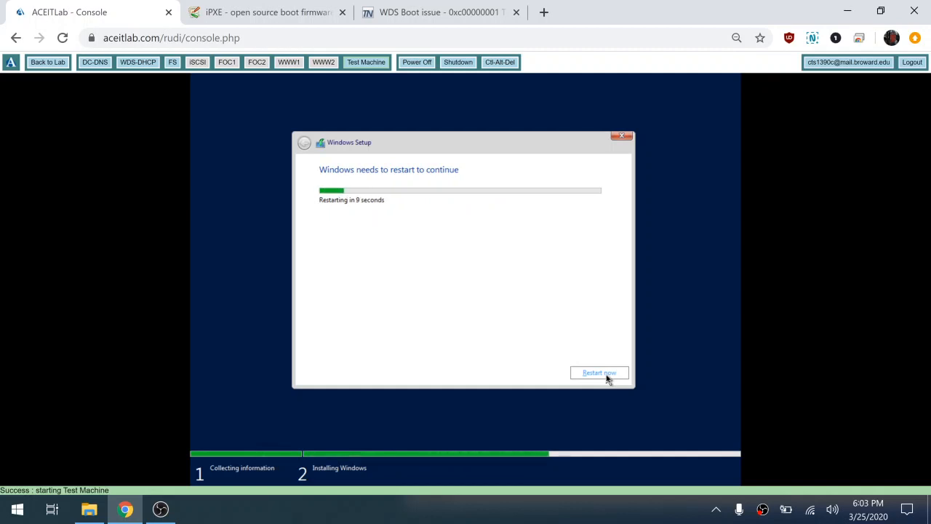
left_click(606, 375)
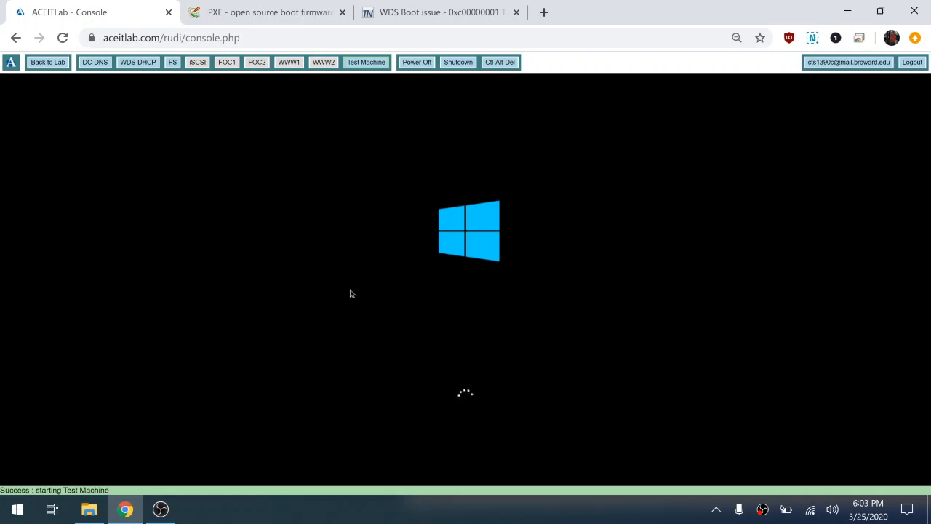
Switch to the DC-DNS console and sign in as CONTOSO\Administrator with the account password.
left_click(100, 64)
left_click(500, 64)
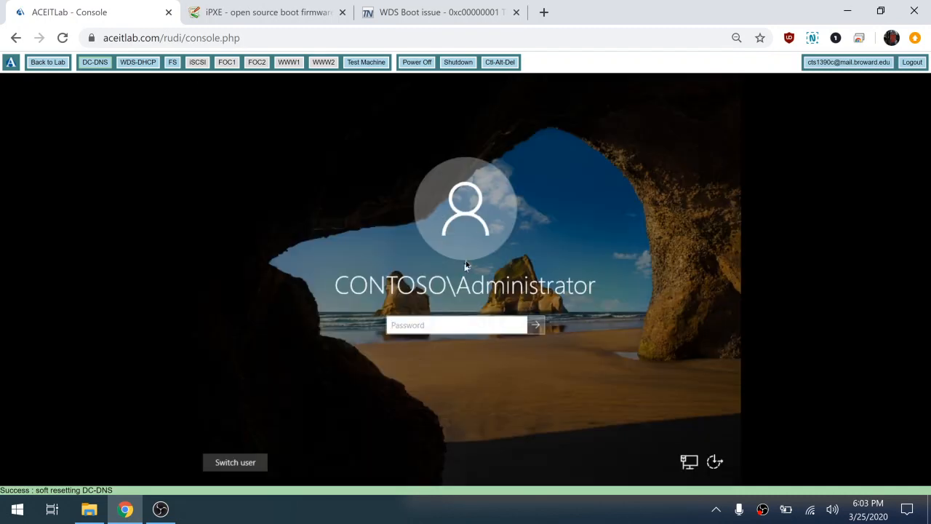
type("Pa$$w0rd")
key("Return")
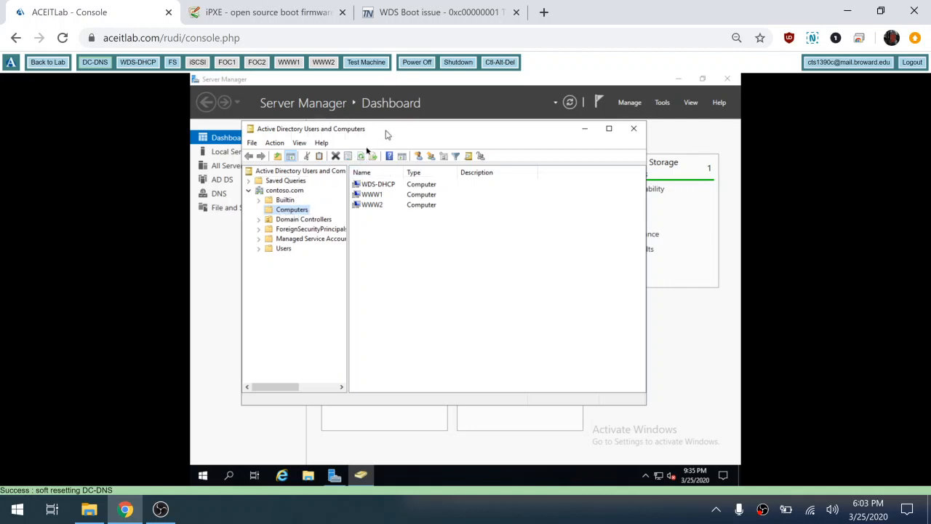
Refresh the Computers container in Active Directory and check the general properties of the computer test.
left_click(362, 156)
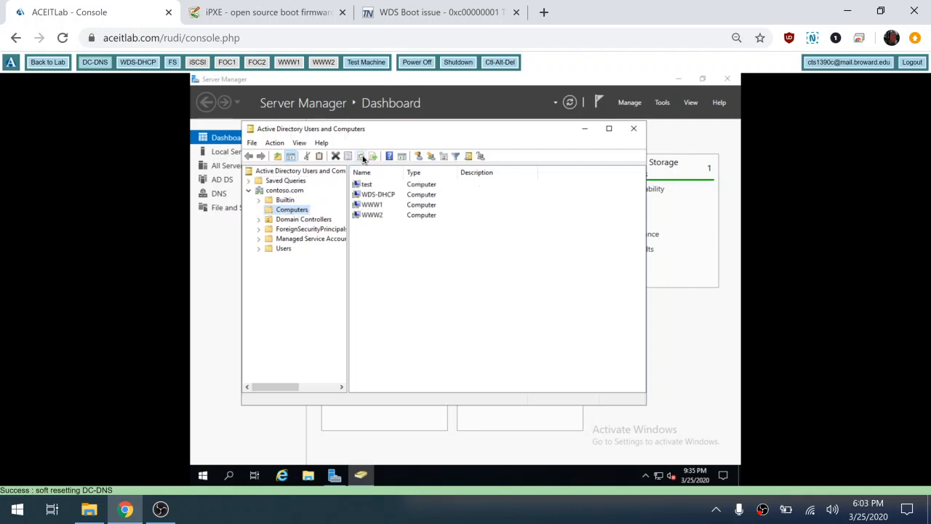
left_click(367, 184)
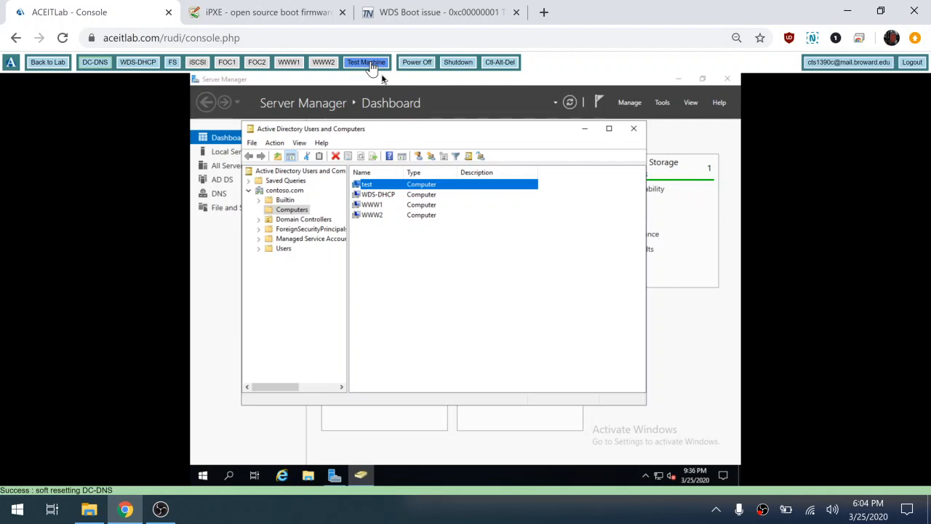
right_click(367, 186)
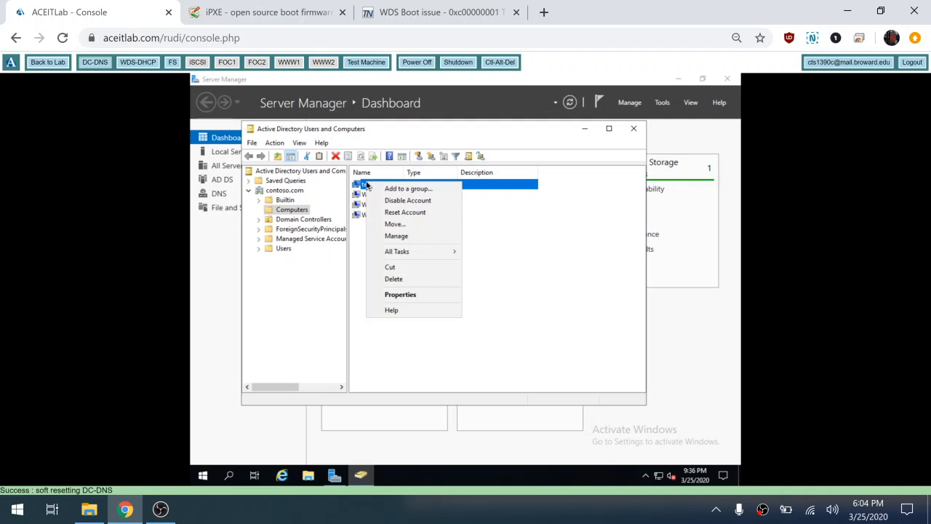
left_click(418, 296)
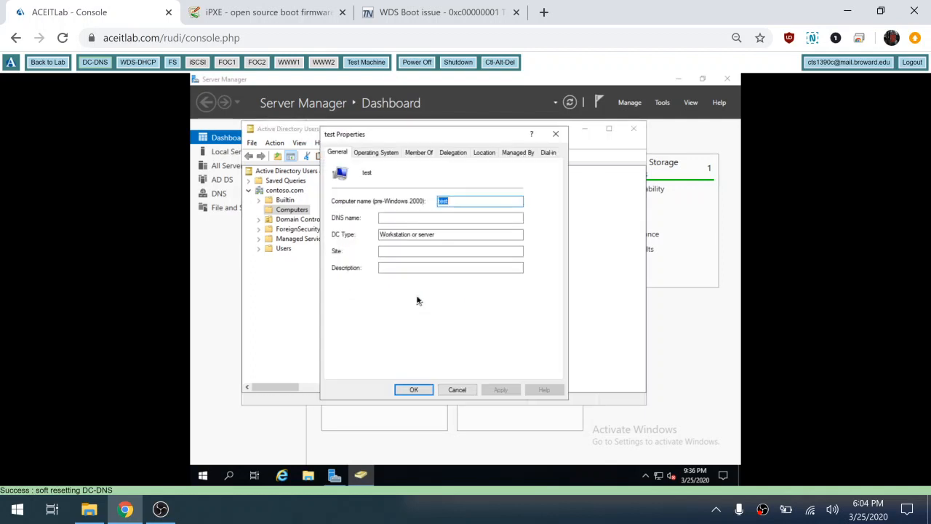
left_click(464, 390)
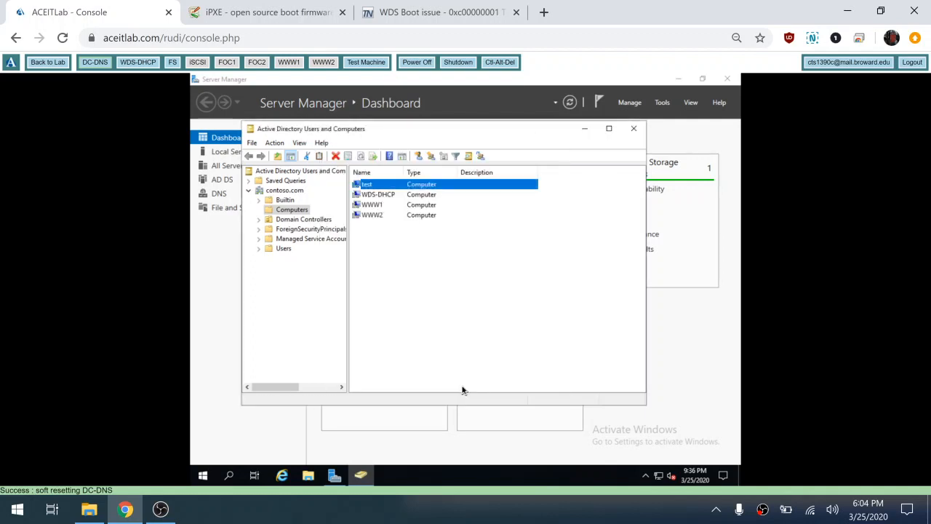
Enable Advanced Features in Active Directory Users and Computers and reopen the Computers container.
left_click(301, 144)
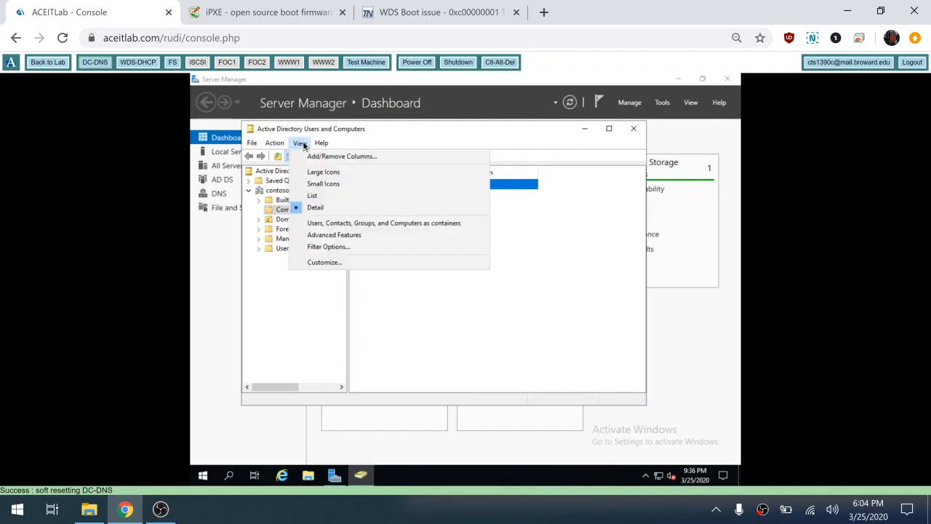
left_click(358, 241)
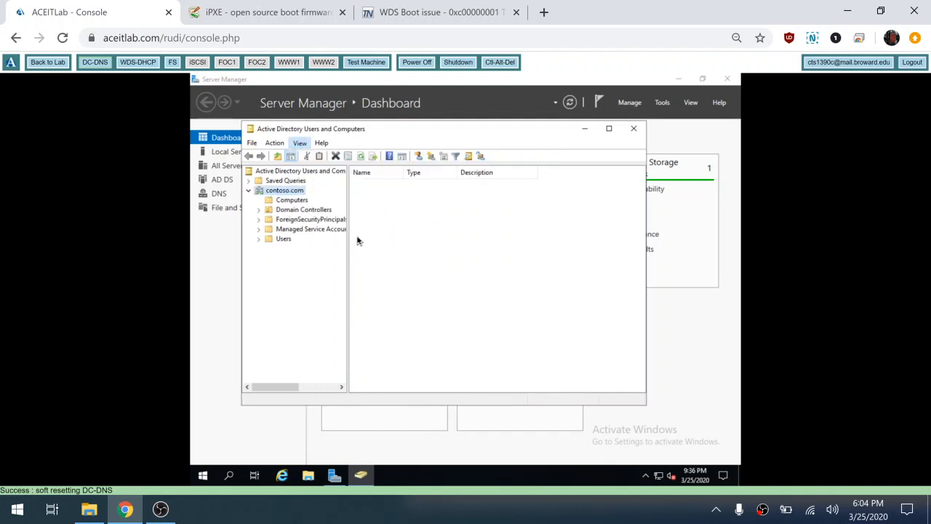
left_click(288, 211)
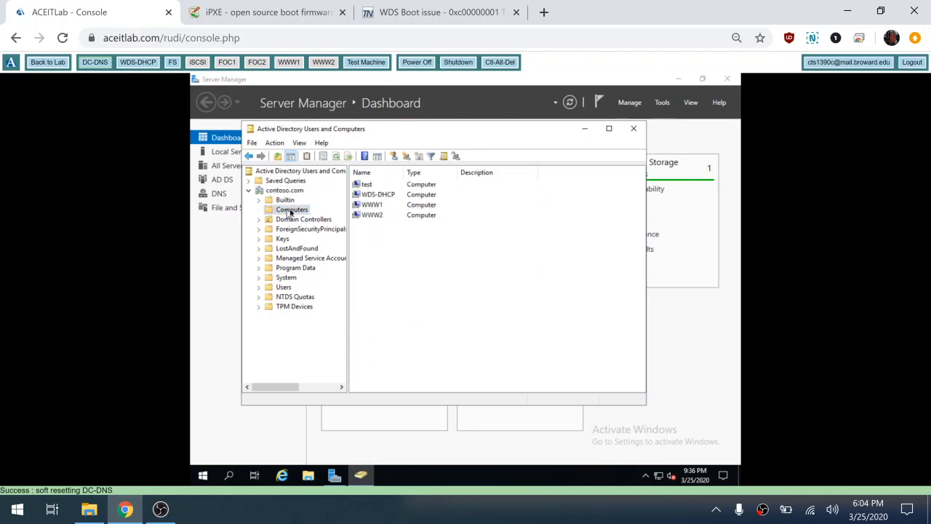
Review the Domain Admins permissions in the security properties of the computer test.
left_click(363, 186)
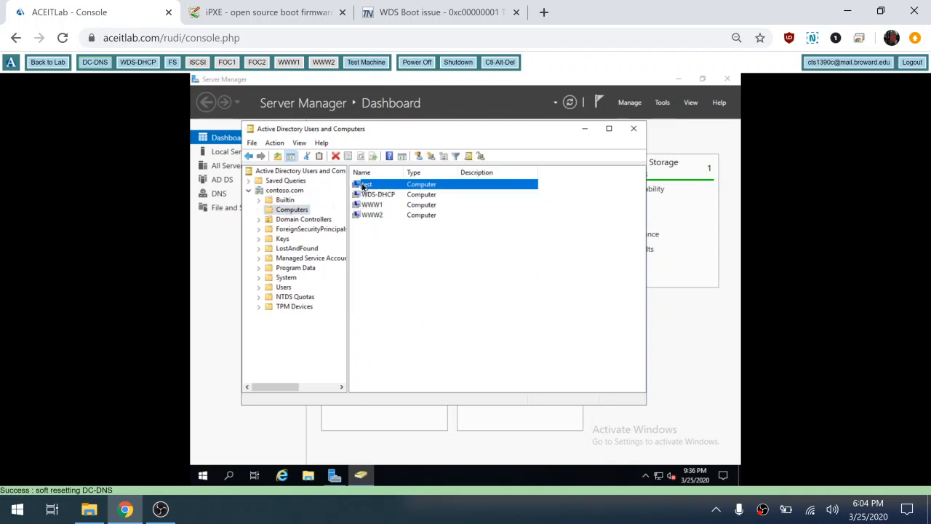
right_click(364, 186)
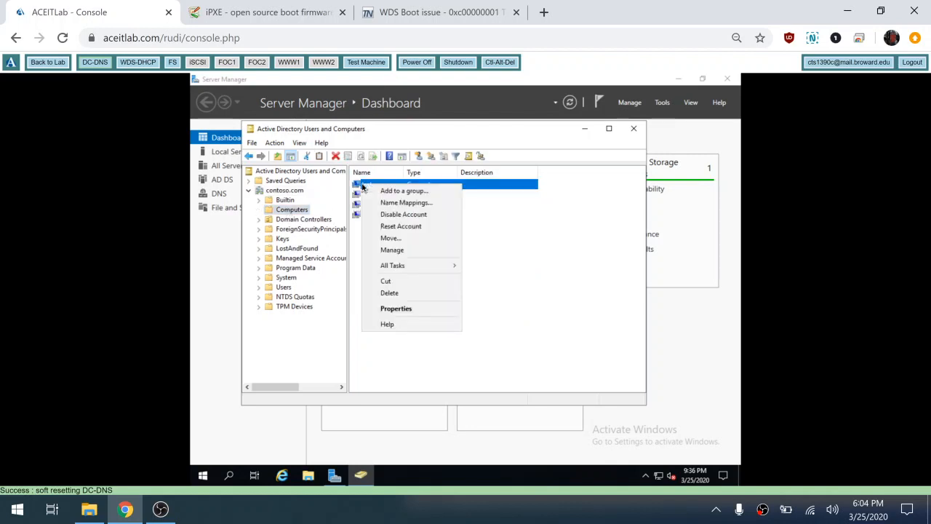
left_click(402, 309)
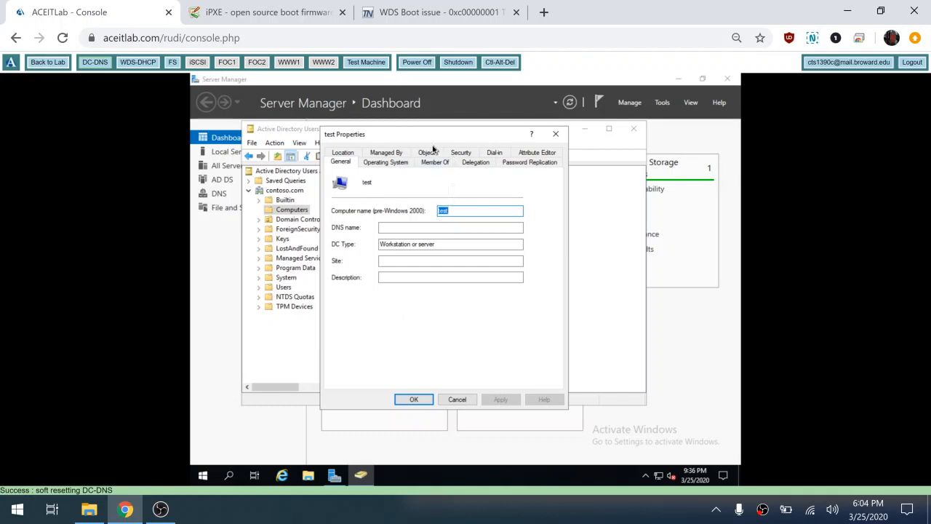
left_click(461, 154)
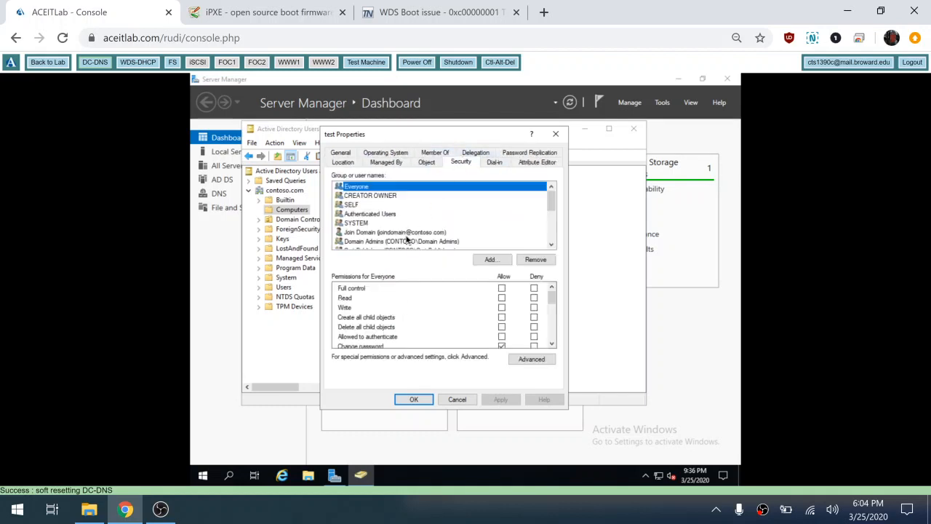
left_click(409, 242)
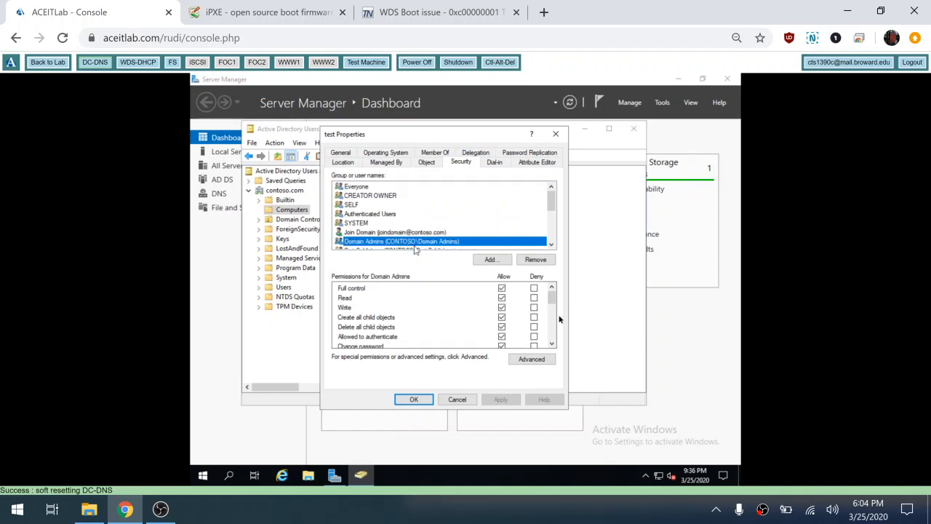
left_click(552, 344)
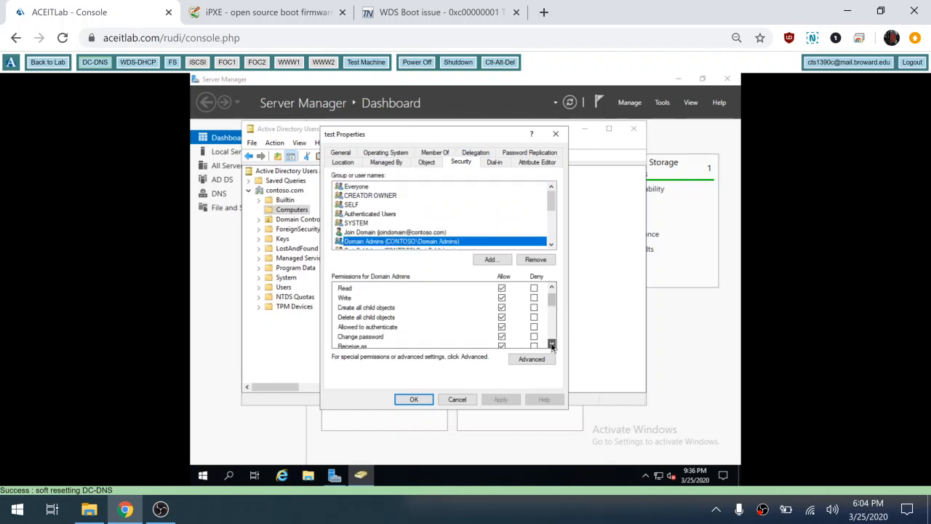
left_click(553, 345)
left_click(552, 345)
left_click(552, 345)
left_click(552, 345)
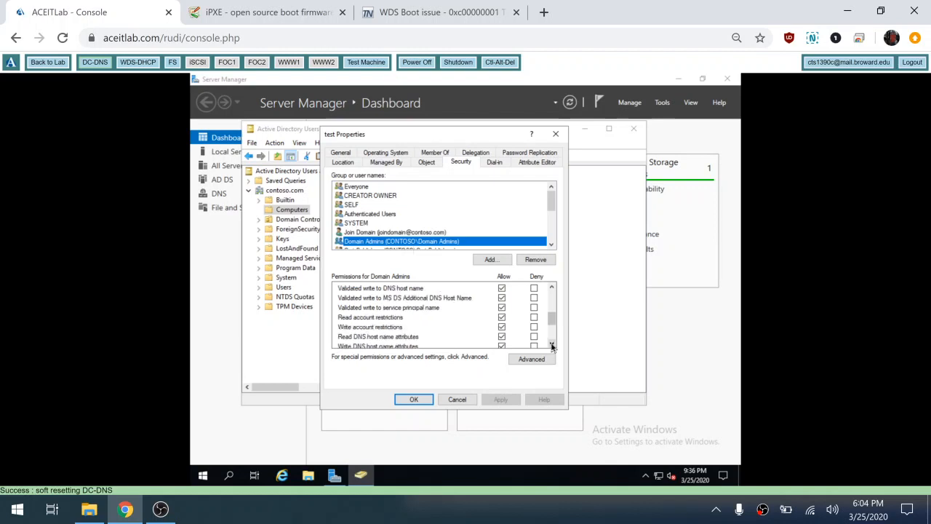
left_click(553, 345)
left_click(553, 345)
left_click(552, 345)
left_click(552, 345)
left_click(552, 345)
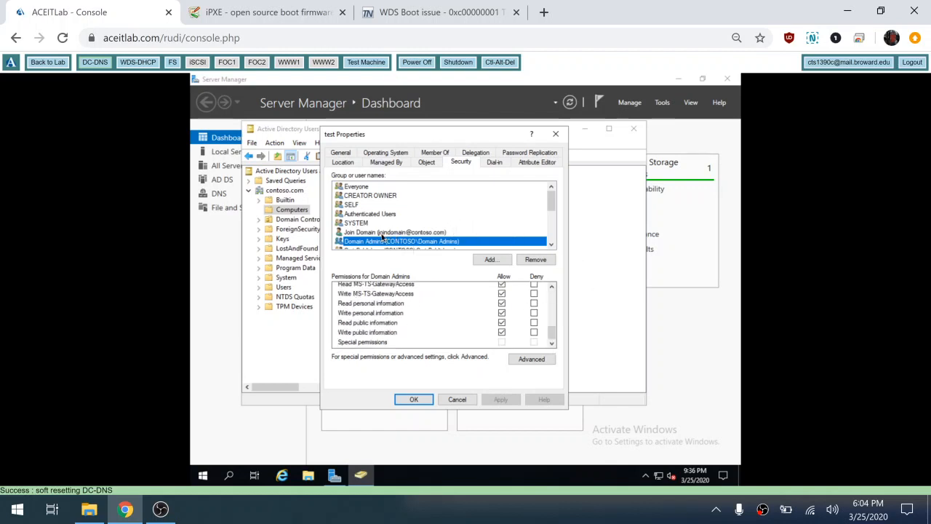
Review the Join Domain account's permissions on the computer test and close its properties without changes.
left_click(382, 233)
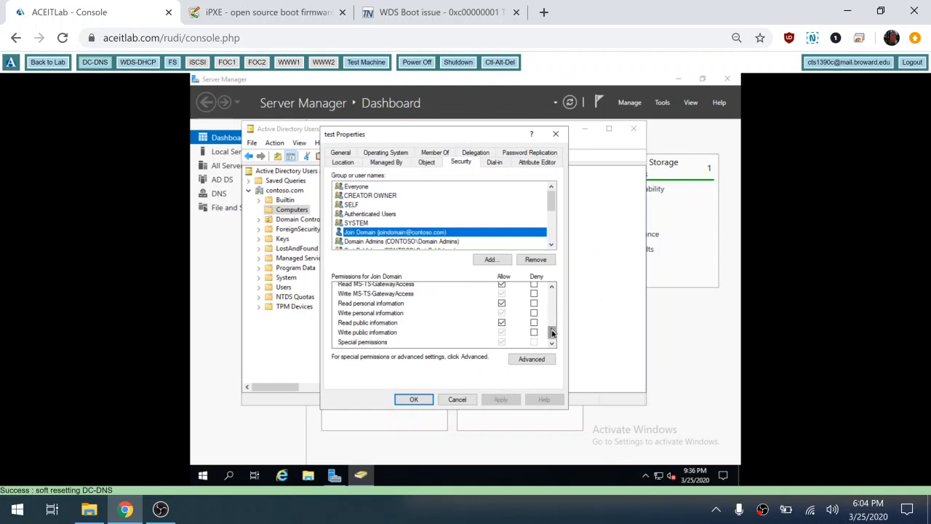
scroll(552, 333, "up", 8)
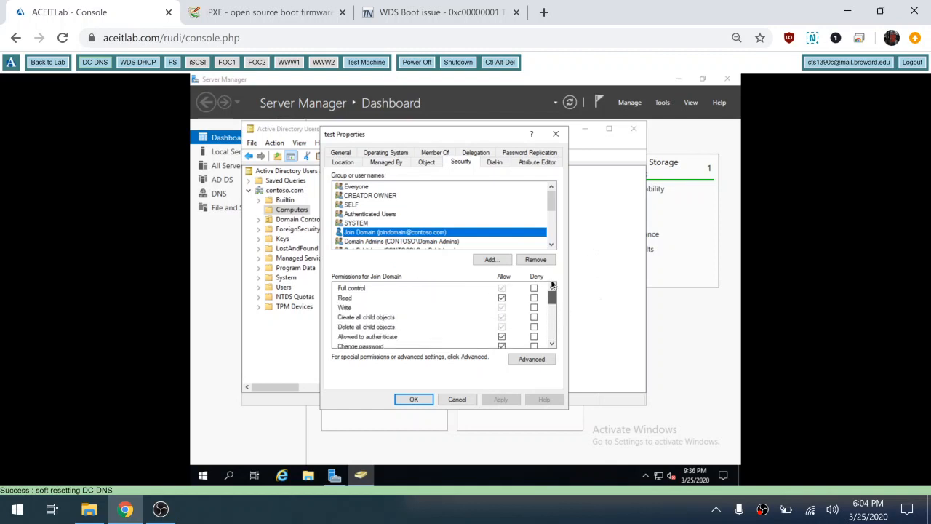
left_click_drag(551, 310, 547, 361)
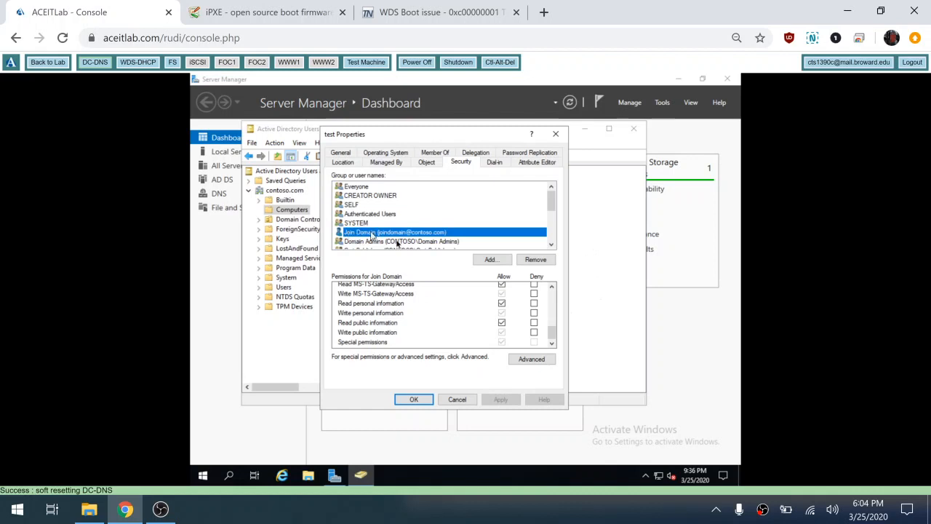
left_click(457, 400)
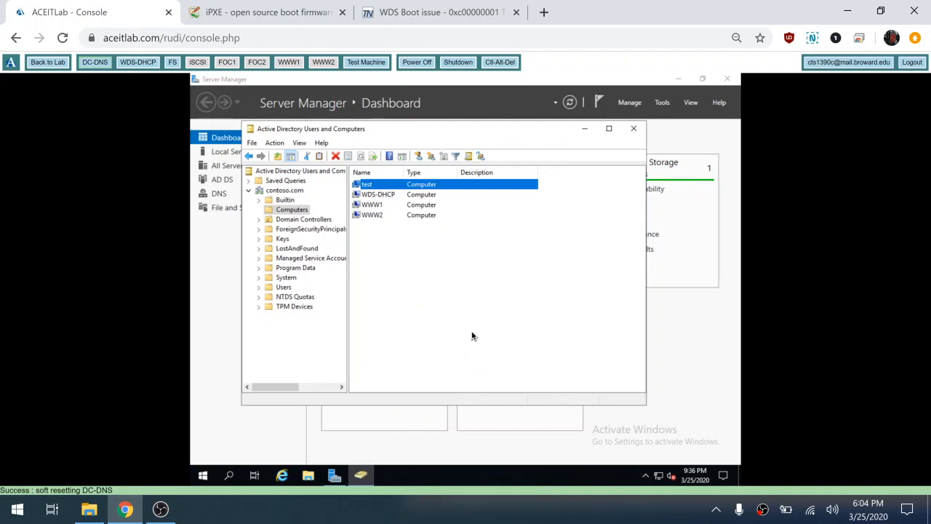
Disable Advanced Features and close Active Directory Users and Computers.
key("alt")
left_click(299, 144)
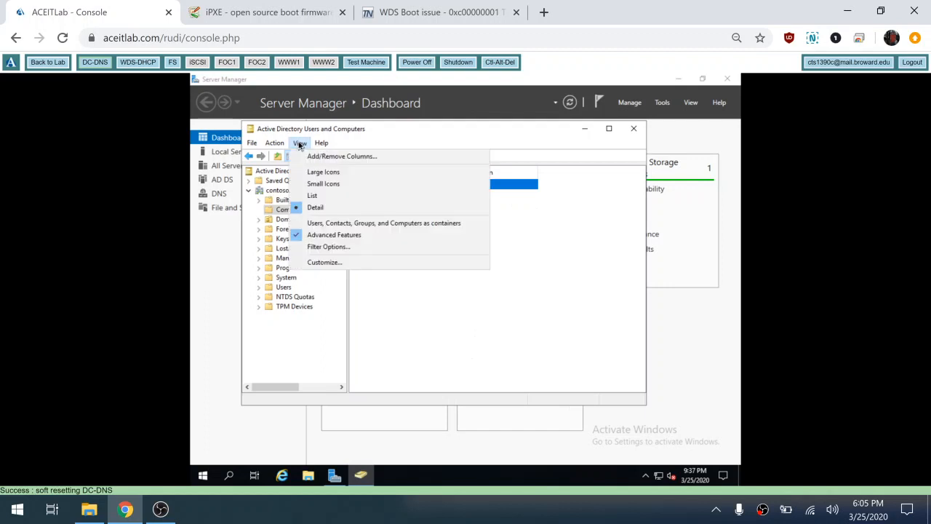
left_click(331, 235)
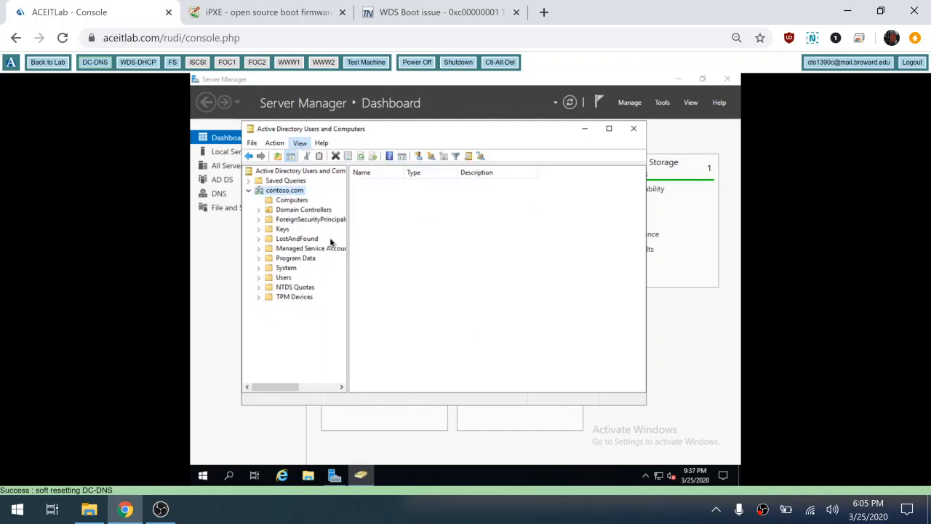
left_click(634, 128)
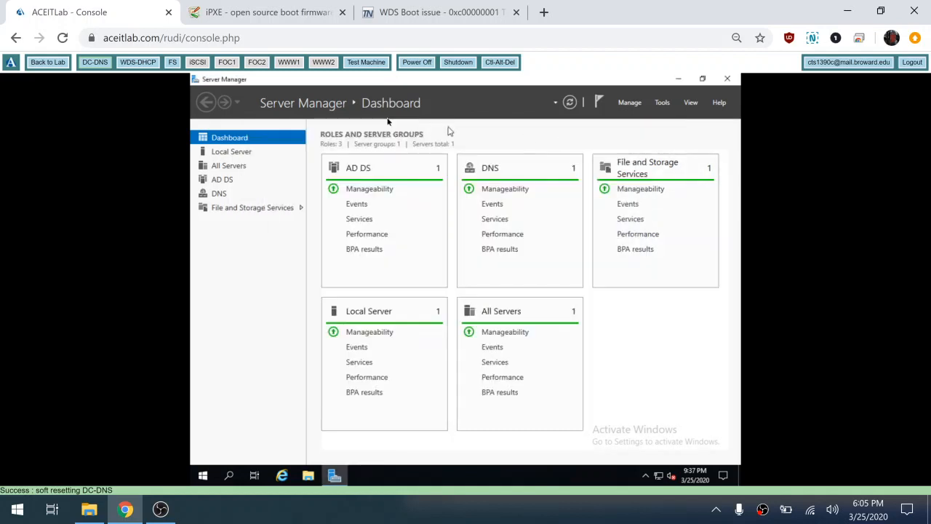
On the Test Machine, keep the United States regional settings, skip the product key and accept the license terms.
left_click(366, 64)
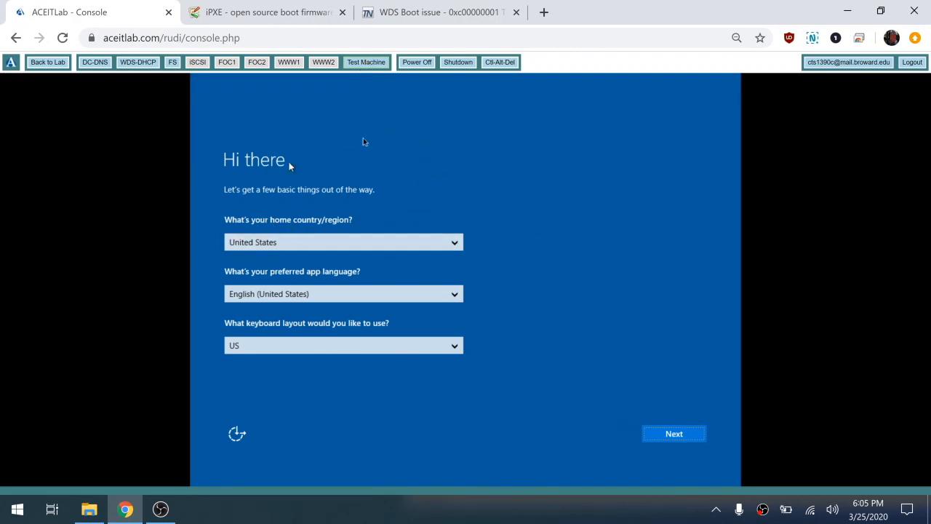
left_click(685, 438)
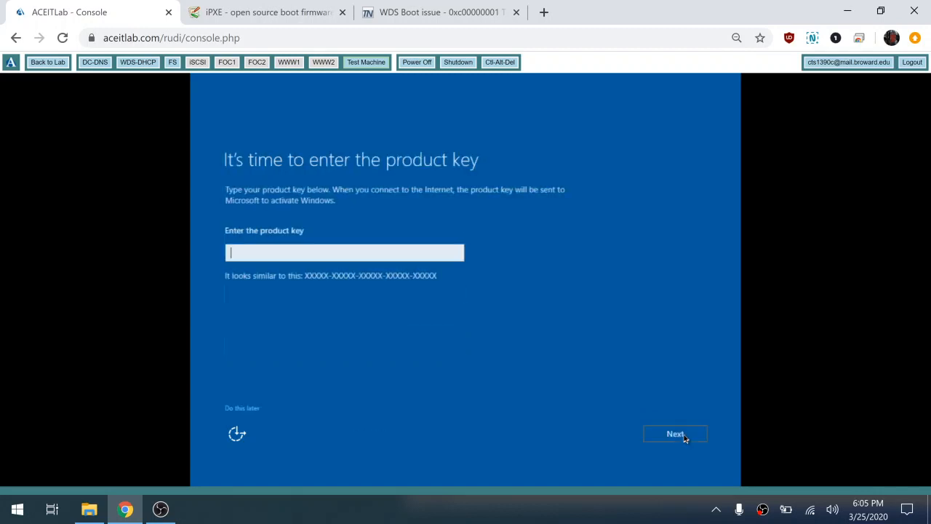
left_click(249, 412)
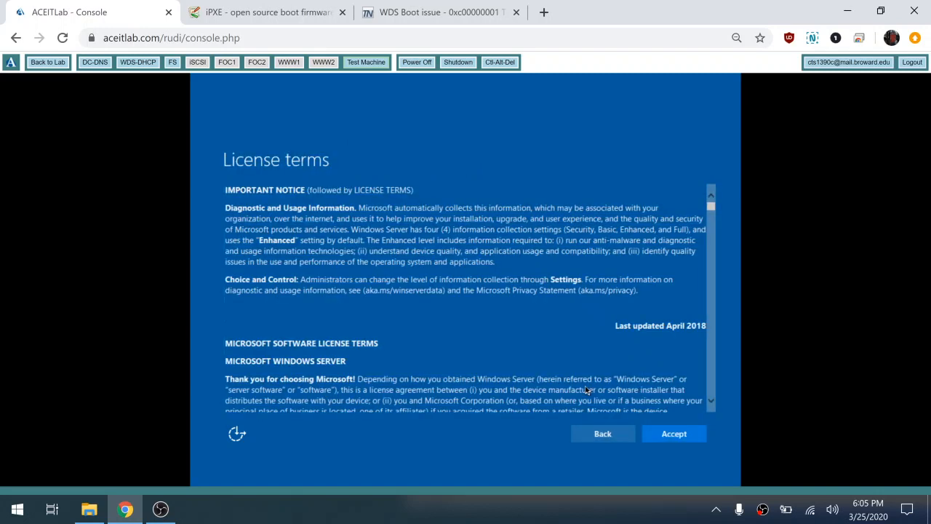
left_click(672, 435)
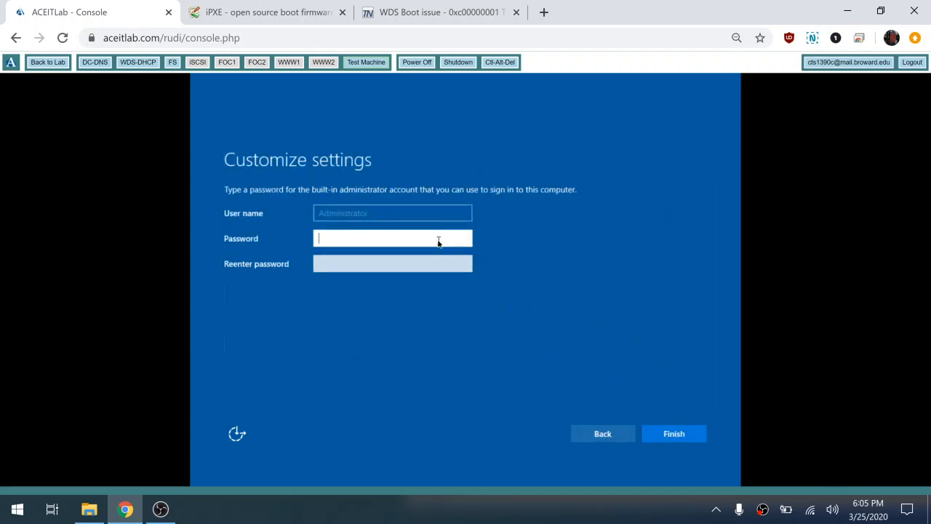
Enter and confirm the built-in Administrator account's password and finish the Windows setup.
type("Pa$$w0rd")
key("Tab")
type("Pa")
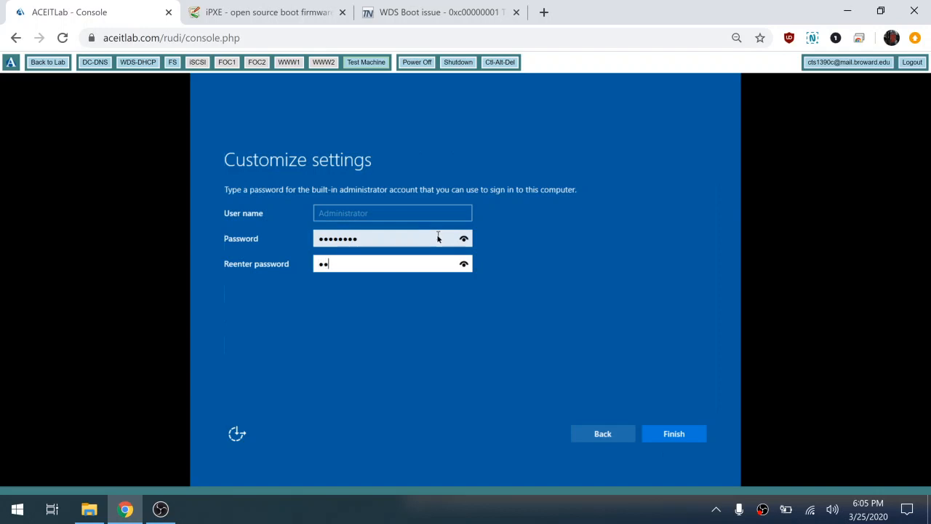
type("$$w0rd")
left_click(683, 437)
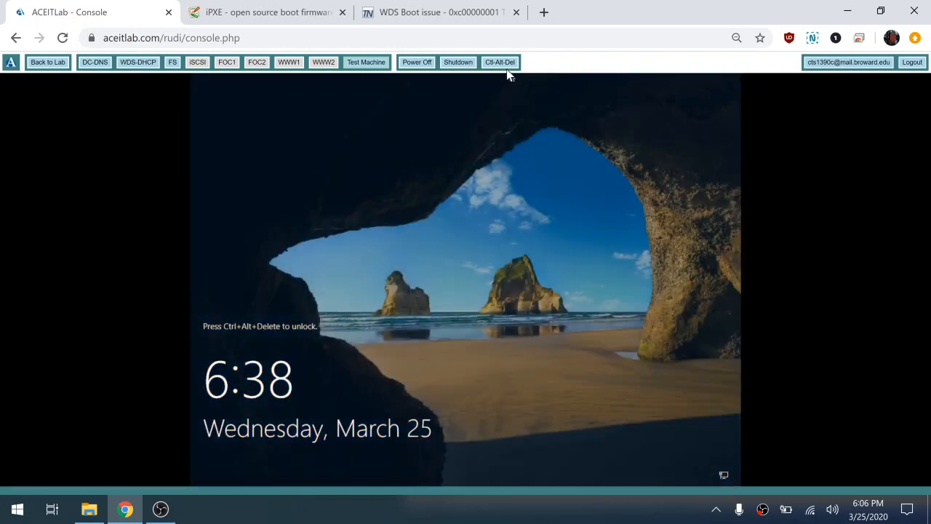
Unlock the Test Machine, sign in as contoso\administrator with the account password, and reload its console.
left_click(507, 65)
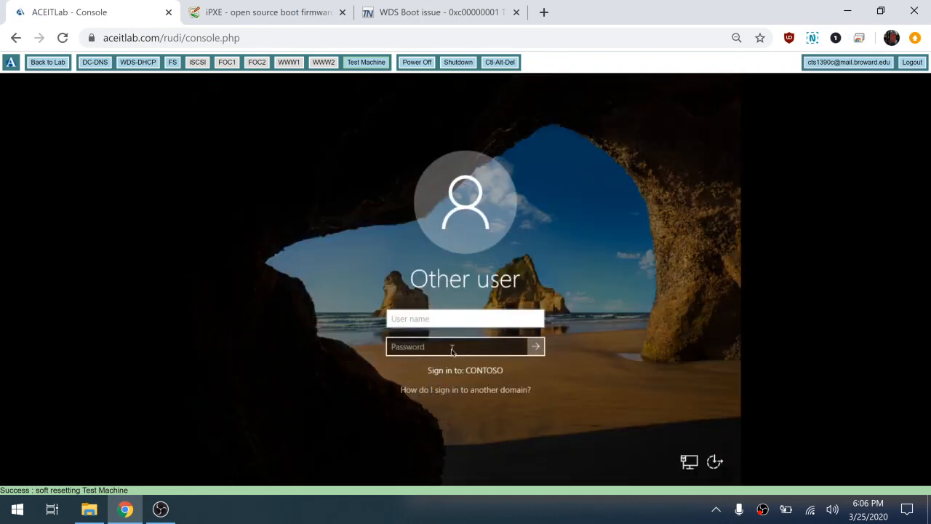
type("contoso\\administr")
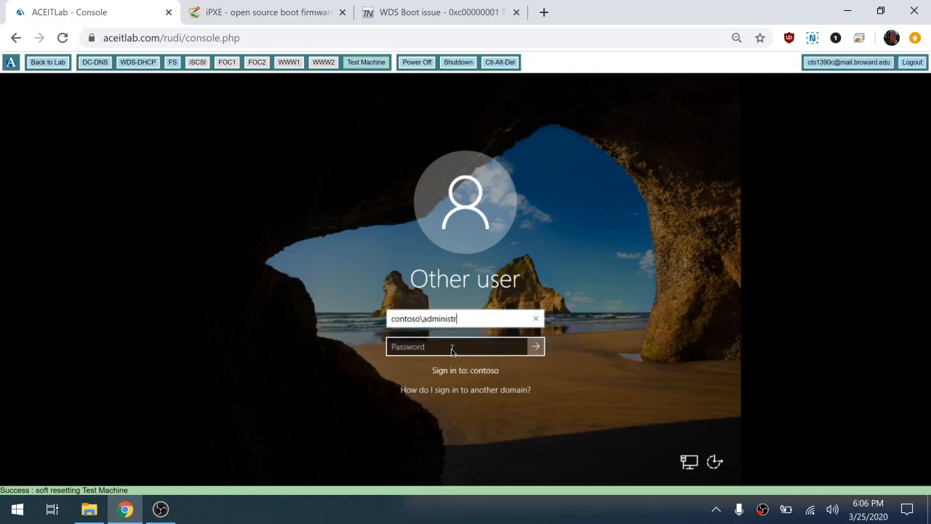
type("ator")
key("Tab")
type("Pa$")
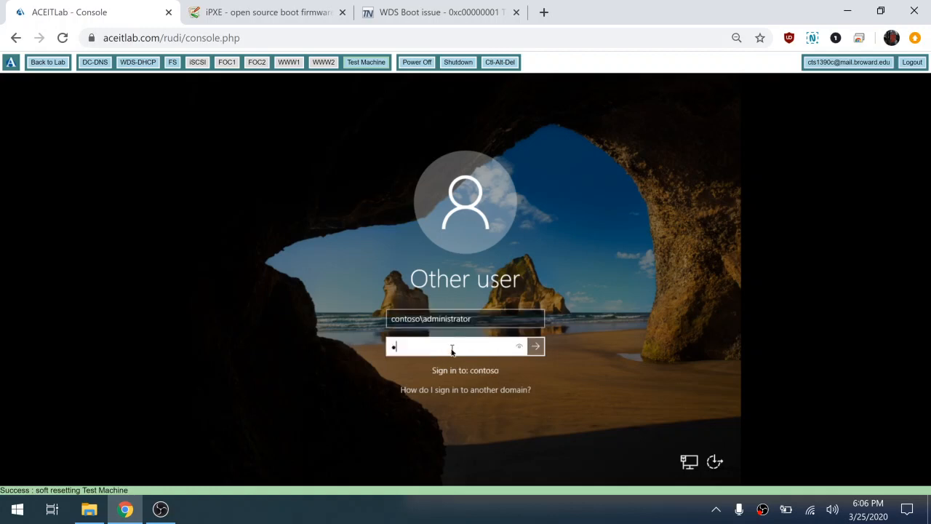
type("$w0rd")
key("Return")
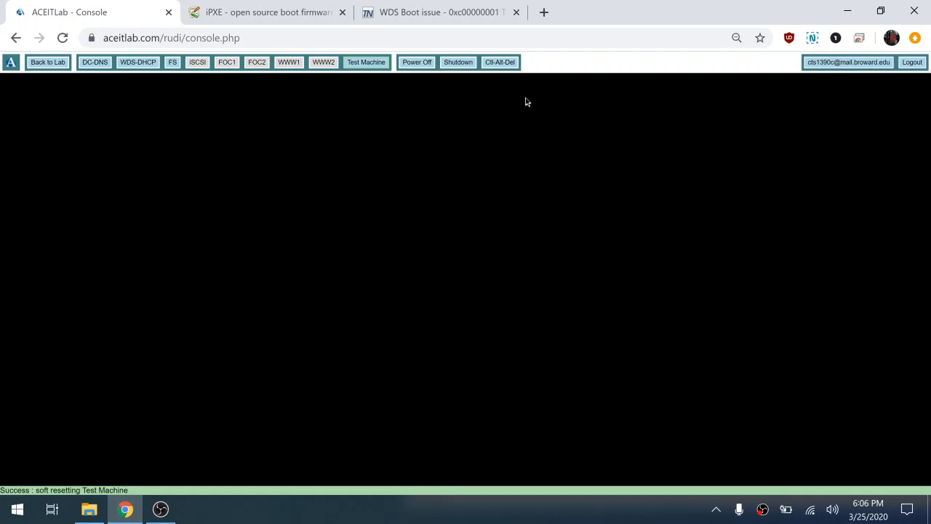
left_click(373, 64)
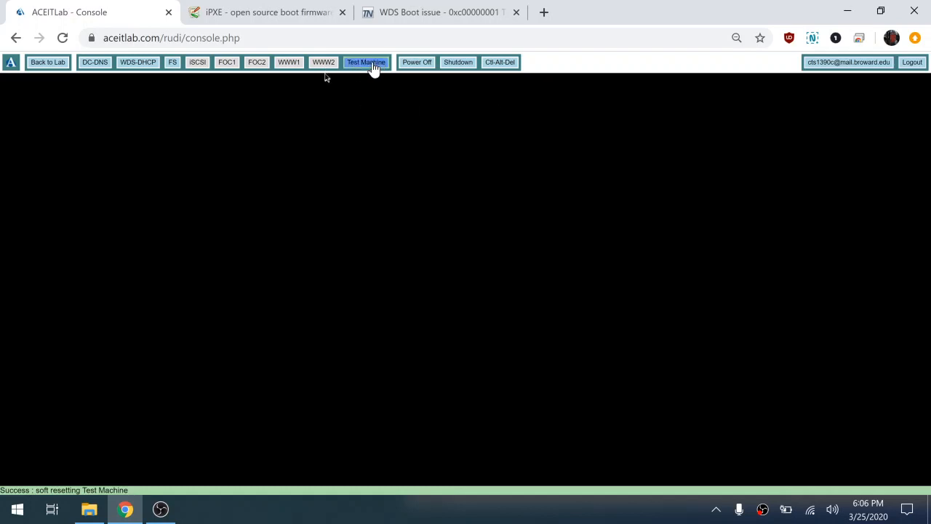